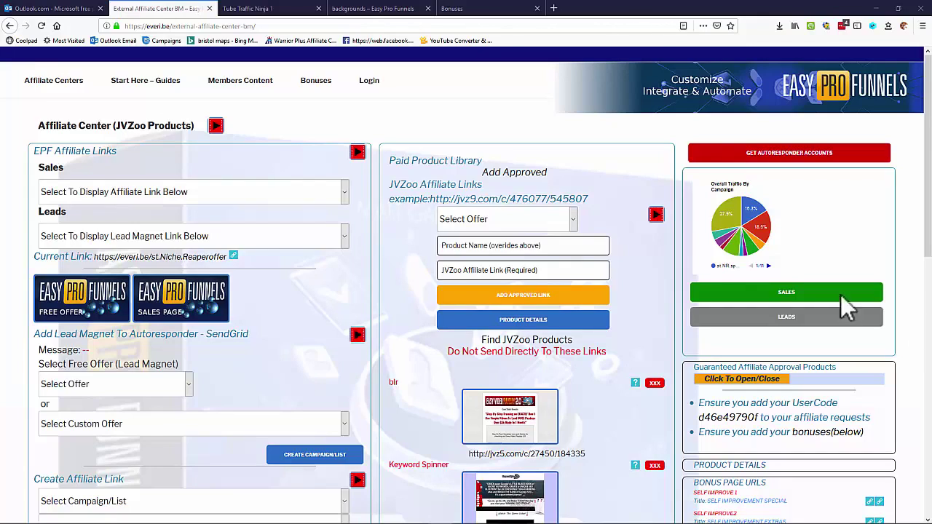
# Under Create Free Products & Bonuses, list the Internet Marketing category's free products.
pyautogui.moveTo(82, 88)
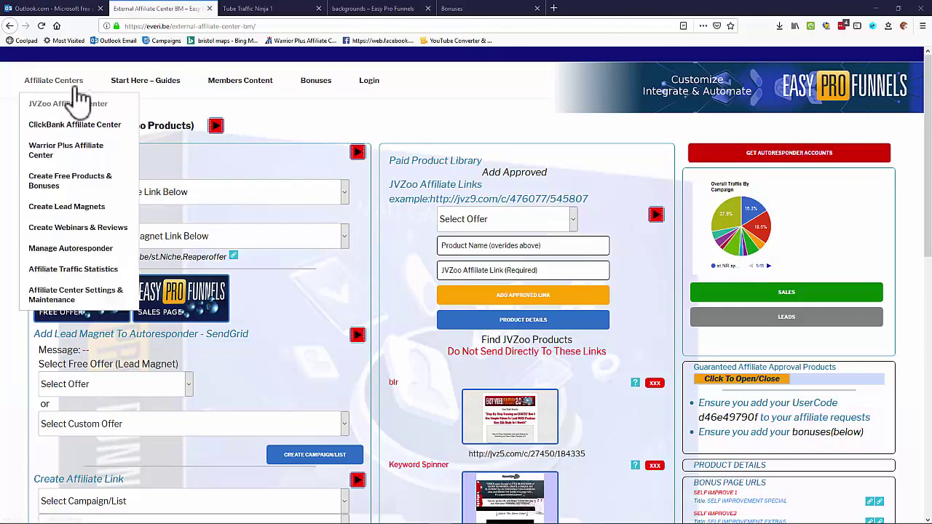
pyautogui.click(58, 188)
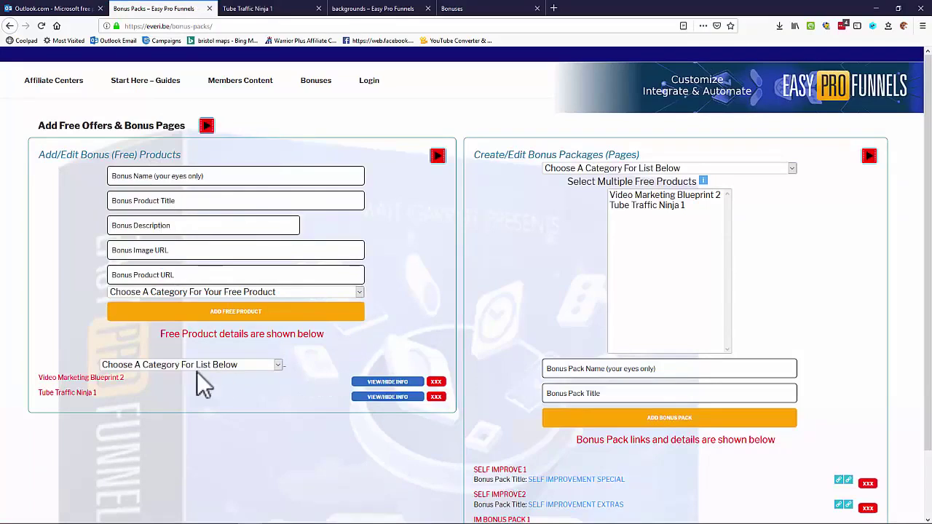
pyautogui.click(277, 365)
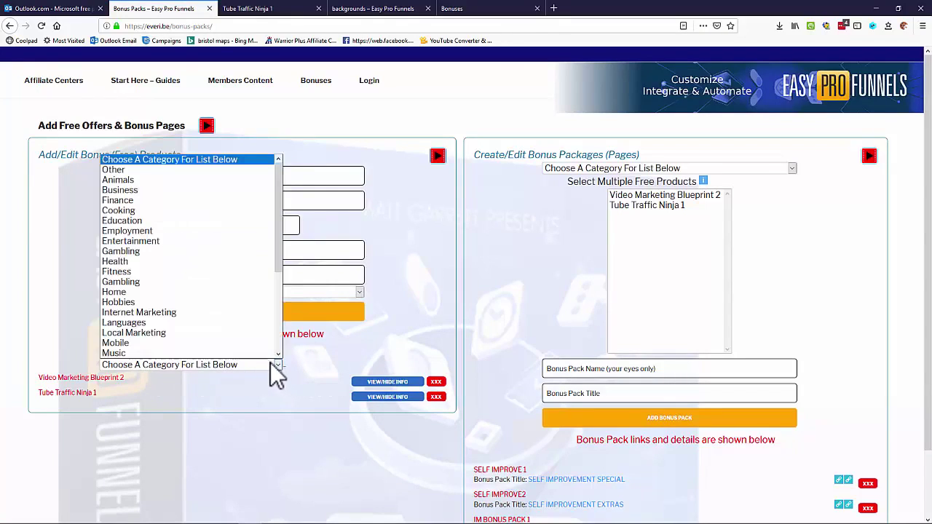
pyautogui.click(176, 314)
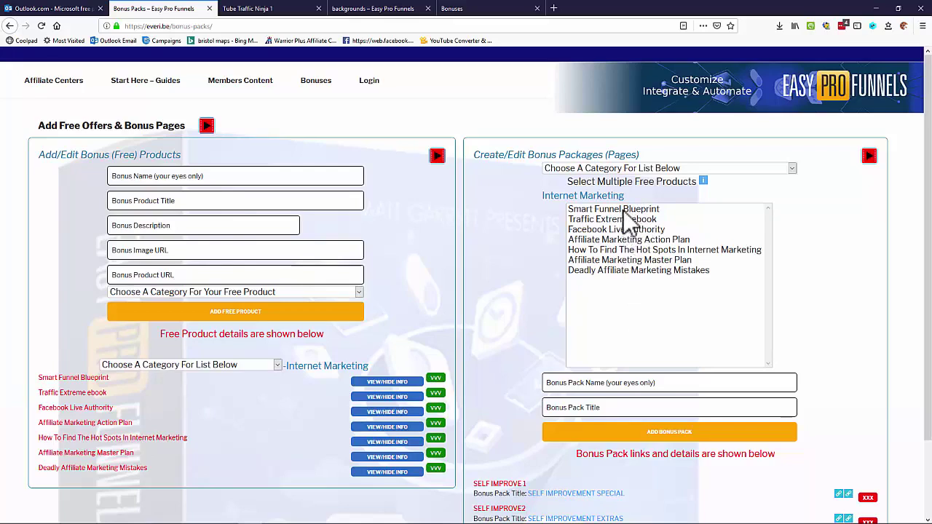
# Select Smart Funnel Blueprint, Facebook Live Authority, Affiliate Marketing Action Plan, Hot Spots and Deadly Affiliate Marketing Mistakes.
pyautogui.click(623, 209)
pyautogui.keyDown('ctrl'); pyautogui.click(624, 230); pyautogui.keyUp('ctrl')
pyautogui.keyDown('ctrl'); pyautogui.click(626, 240); pyautogui.keyUp('ctrl')
pyautogui.keyDown('ctrl'); pyautogui.click(628, 249); pyautogui.keyUp('ctrl')
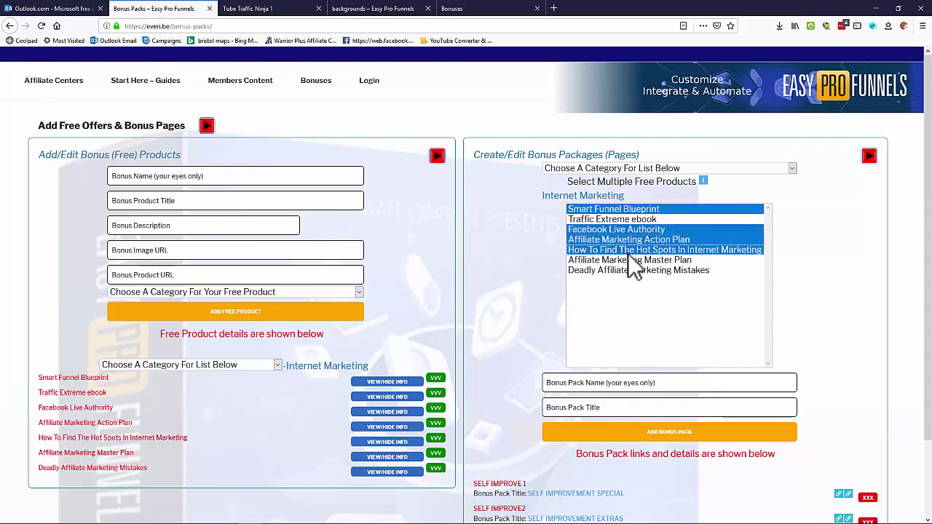
pyautogui.keyDown('ctrl'); pyautogui.click(630, 271); pyautogui.keyUp('ctrl')
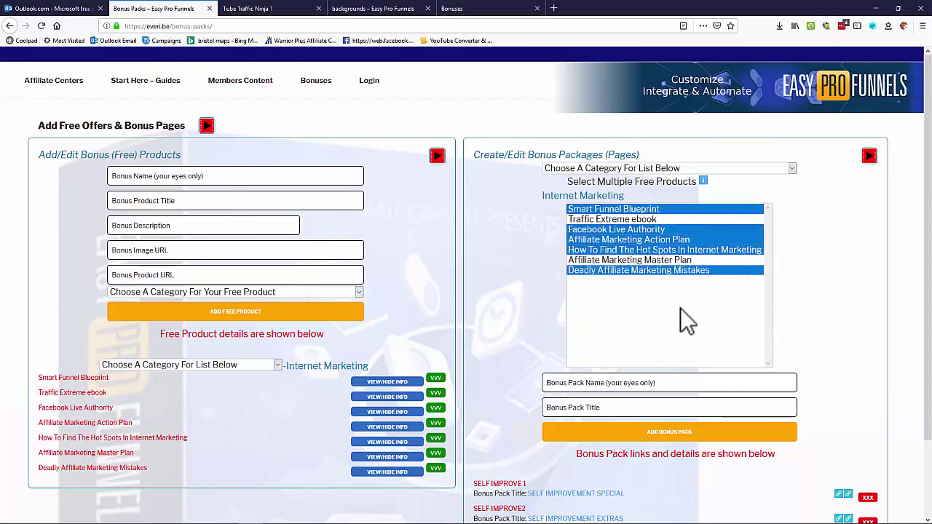
# Name the bonus pack BP1, title it BP1 IM, and add it.
pyautogui.click(596, 384)
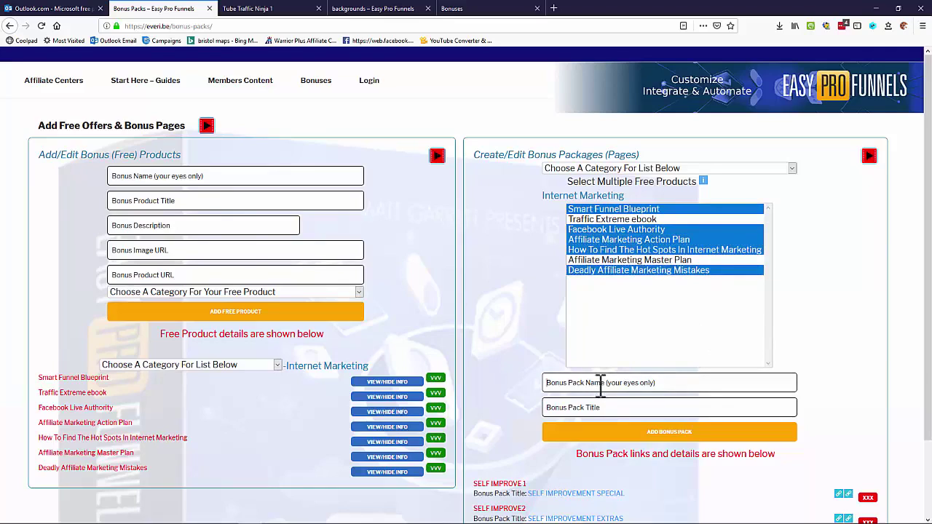
pyautogui.write('BP1')
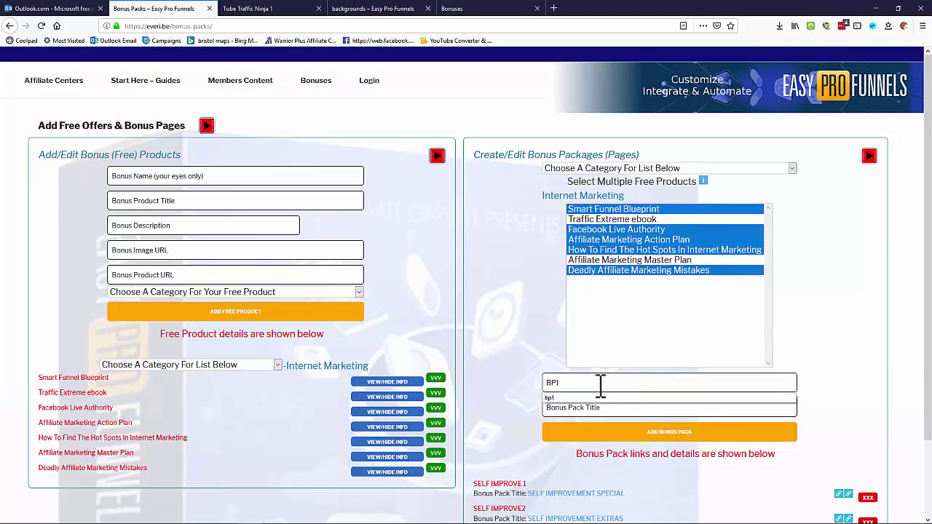
pyautogui.click(576, 408)
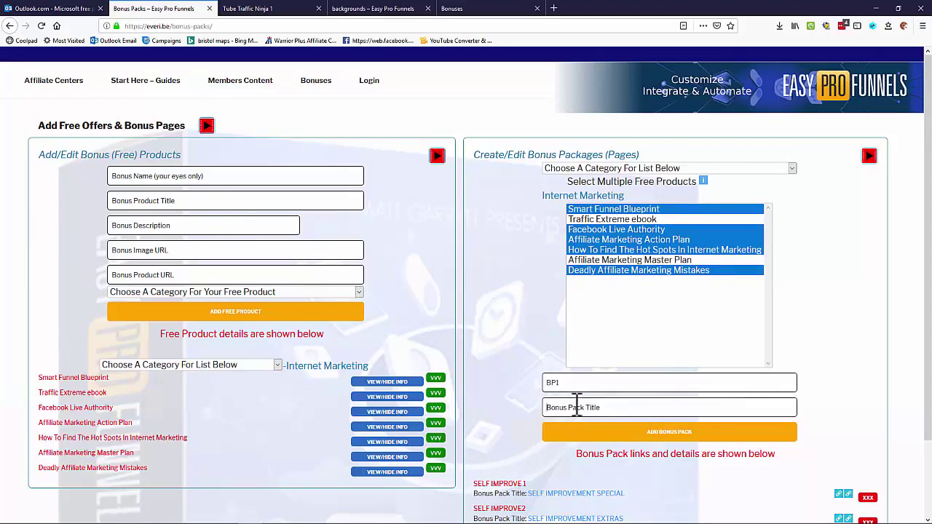
pyautogui.write('BP')
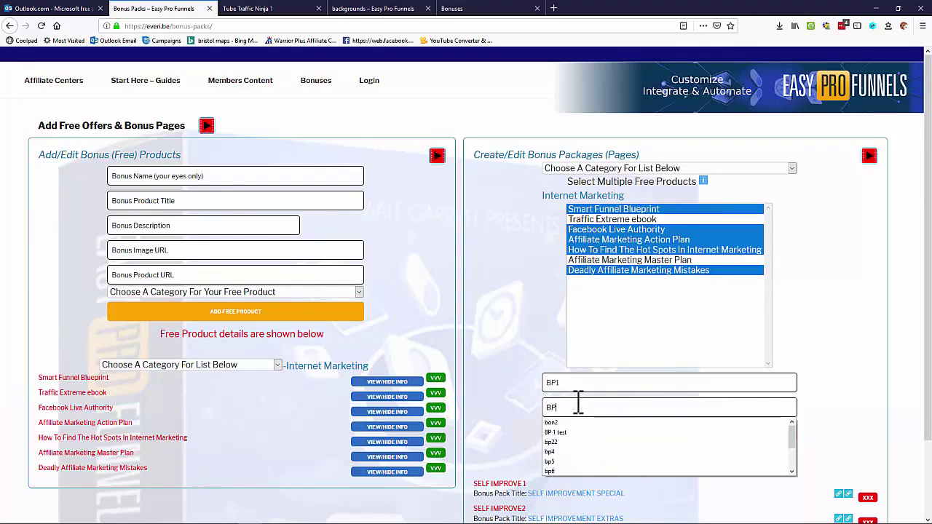
pyautogui.write('1 IM')
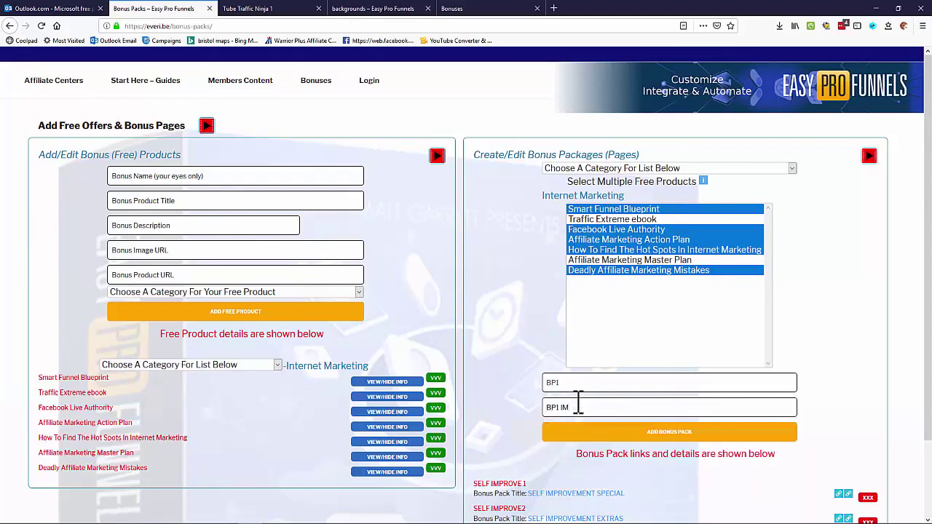
pyautogui.click(677, 432)
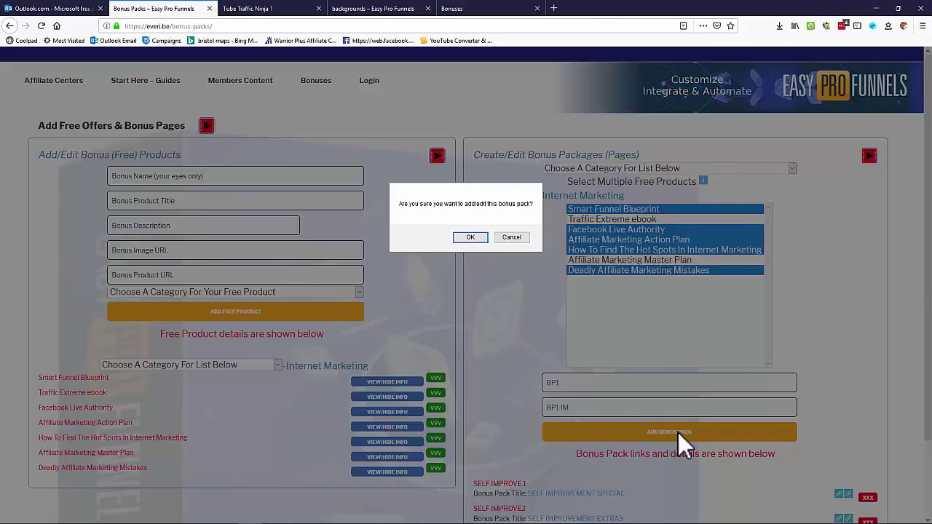
# Confirm the BP1 IM pack, scroll through its five bonuses, then return to the Bonus Packs tab.
pyautogui.click(470, 237)
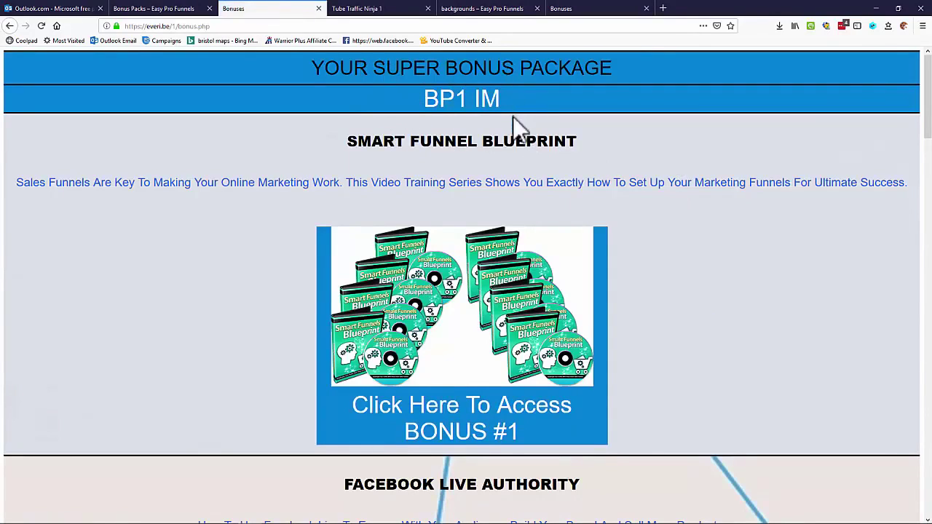
pyautogui.scroll(-3, 439, 244)
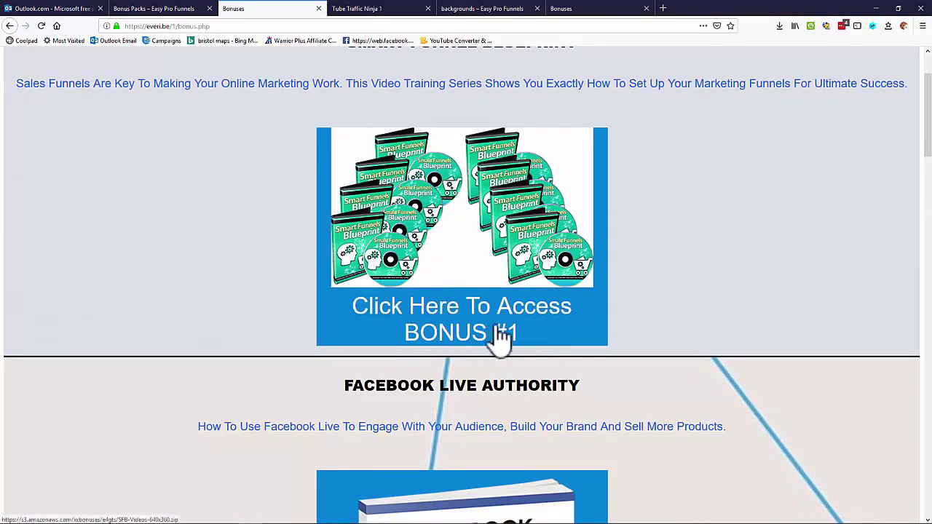
pyautogui.scroll(-3, 511, 292)
pyautogui.scroll(-15, 502, 291)
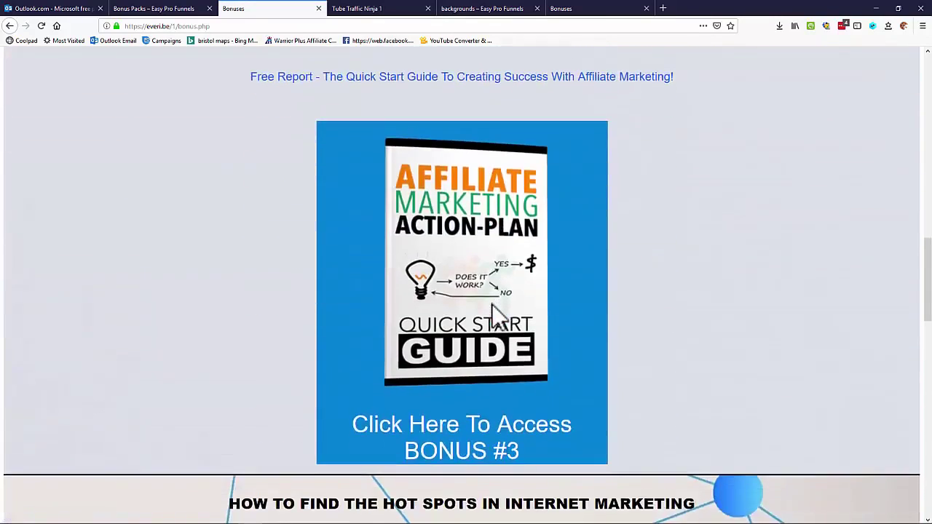
pyautogui.scroll(-12, 491, 303)
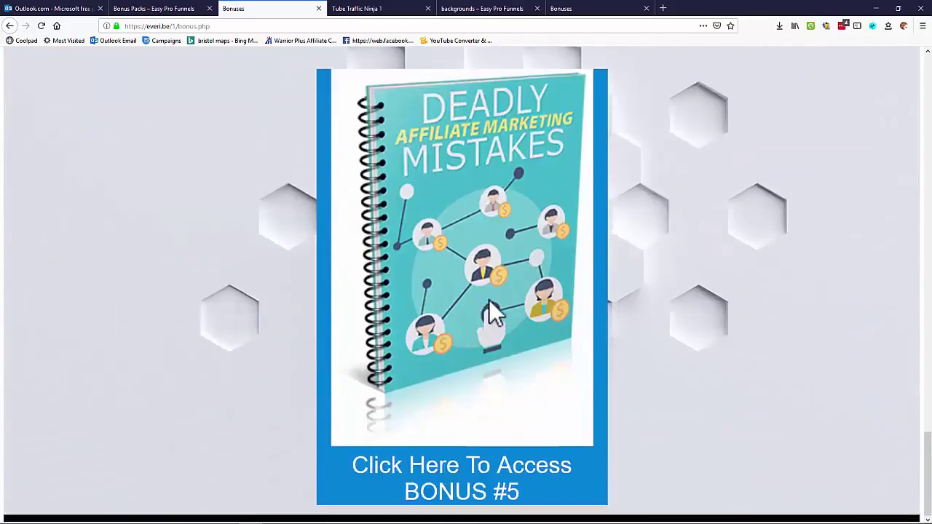
pyautogui.scroll(8, 488, 299)
pyautogui.scroll(10, 484, 295)
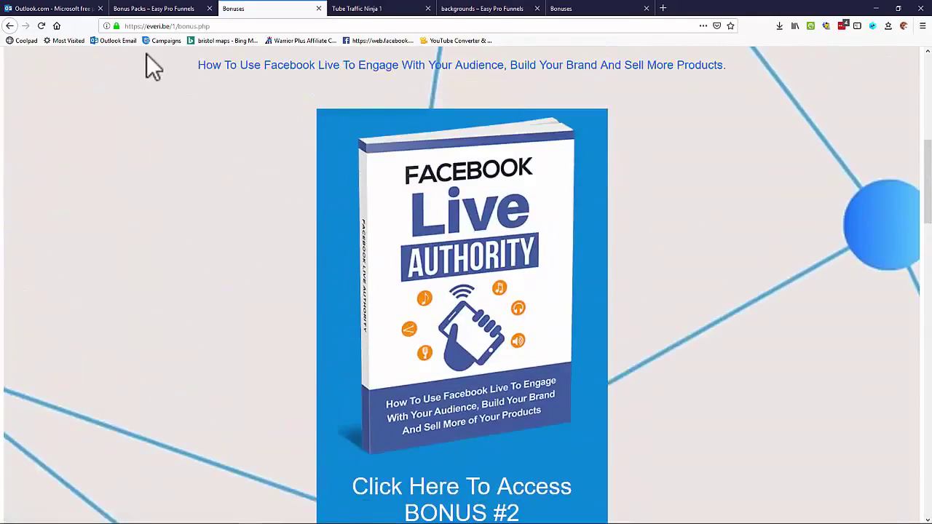
pyautogui.click(153, 9)
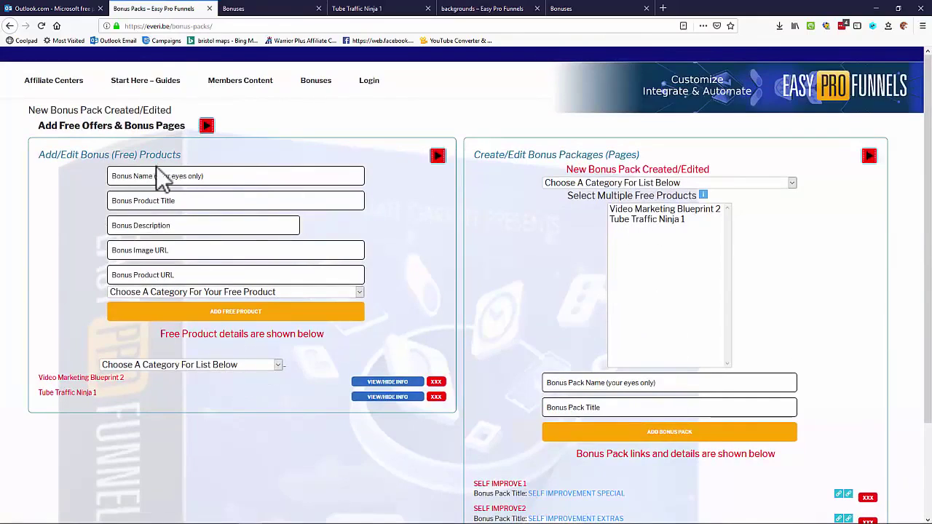
# Navigate via Affiliate Centers to the Create Lead Magnets page.
pyautogui.moveTo(41, 91)
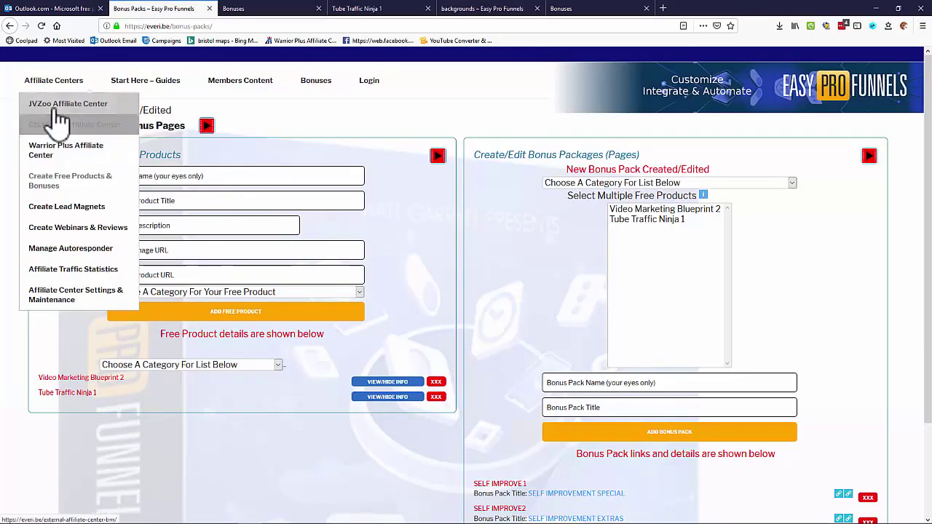
pyautogui.click(64, 105)
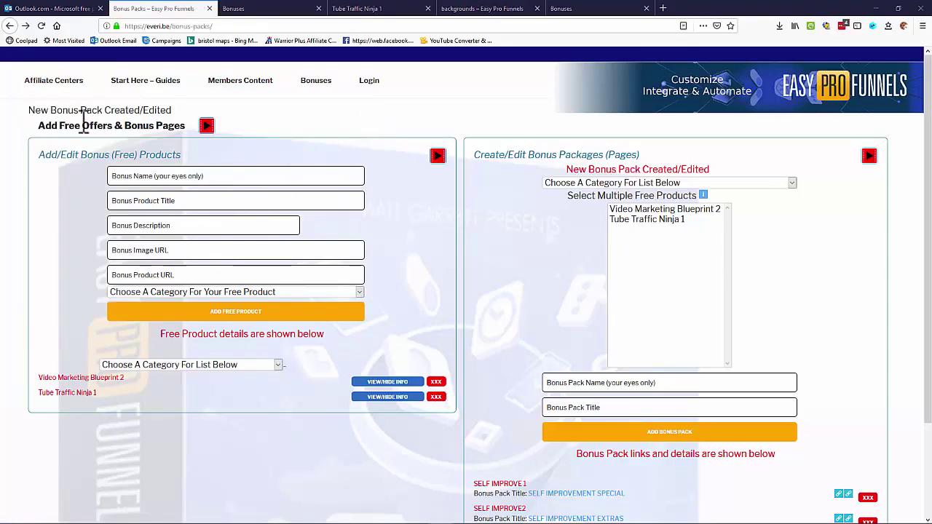
pyautogui.moveTo(33, 72)
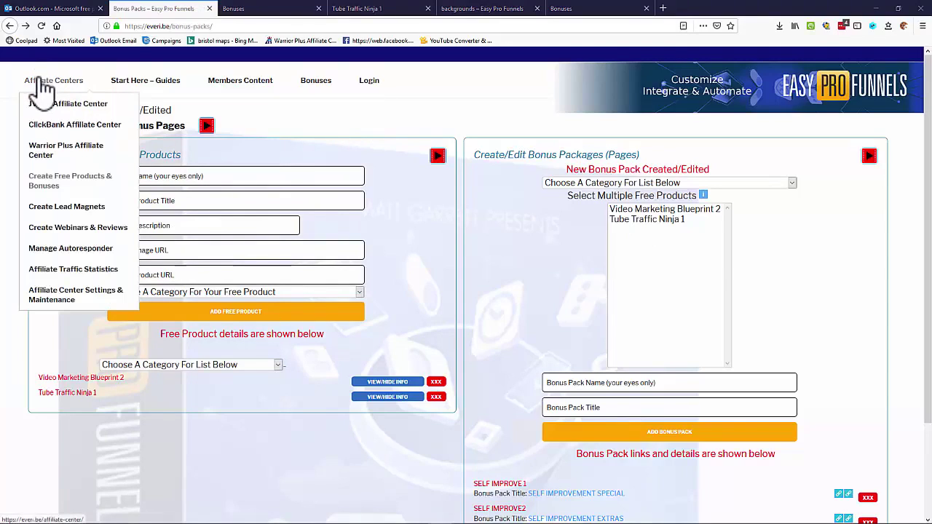
pyautogui.click(63, 213)
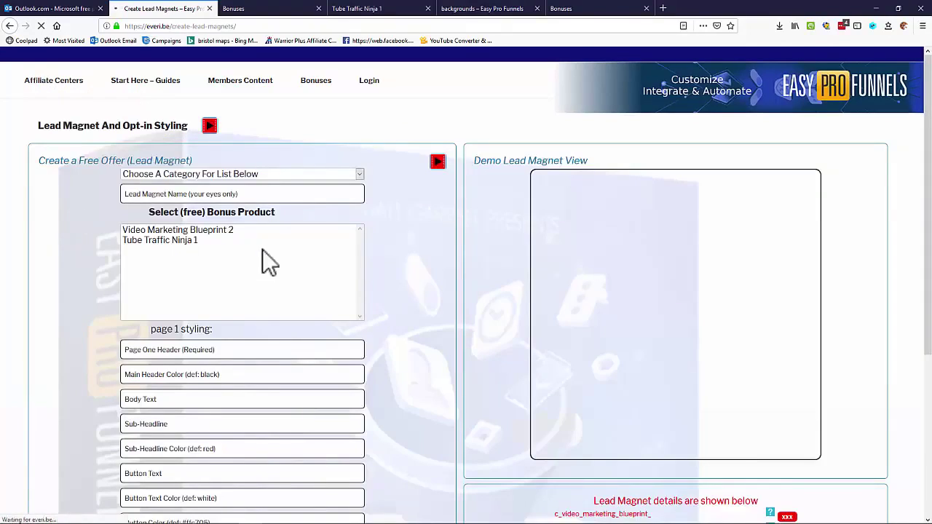
pyautogui.scroll(-2, 411, 232)
pyautogui.scroll(1, 398, 217)
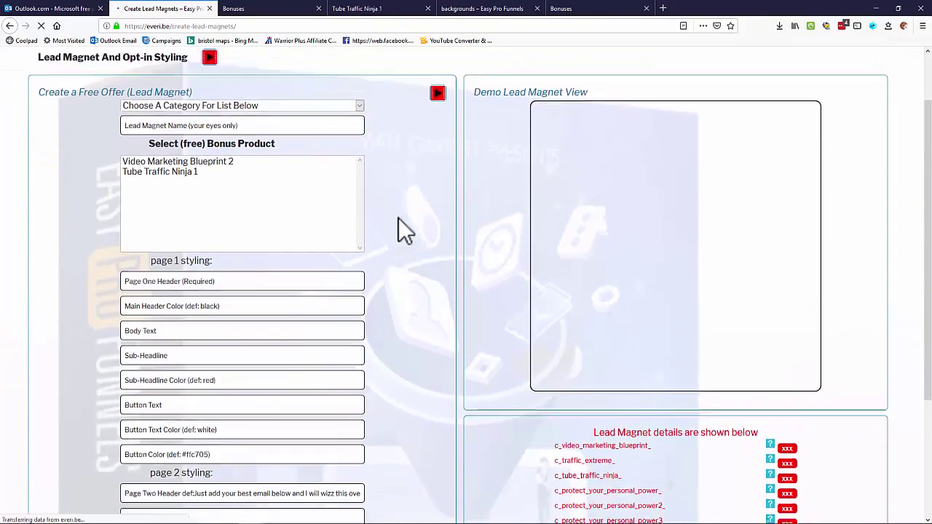
pyautogui.moveTo(928, 138); pyautogui.dragTo(928, 140)
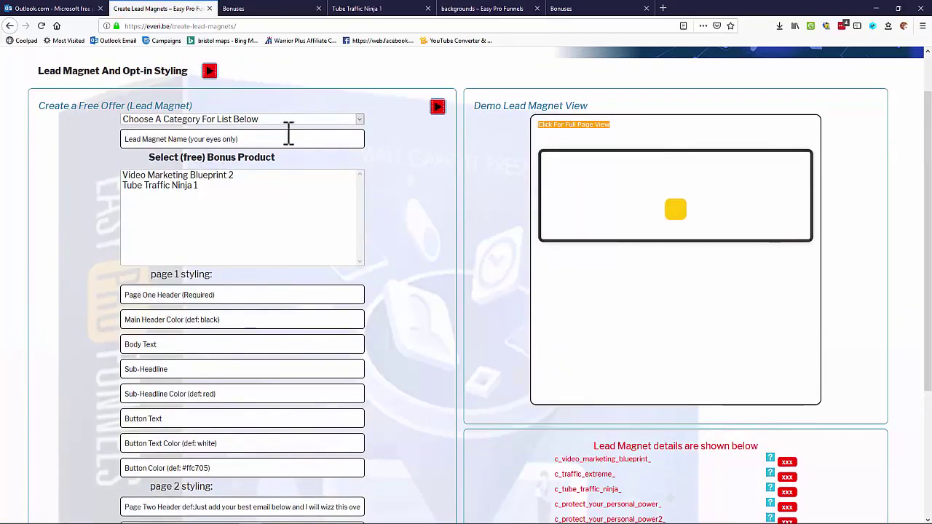
# Set the lead magnet category to Internet Marketing and the product to Smart Funnel Blueprint.
pyautogui.click(359, 120)
pyautogui.click(231, 283)
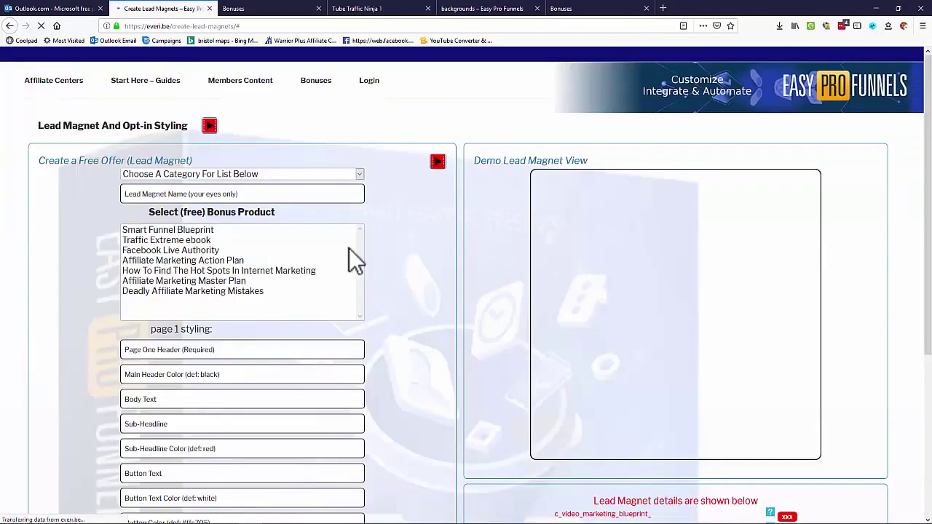
pyautogui.click(187, 231)
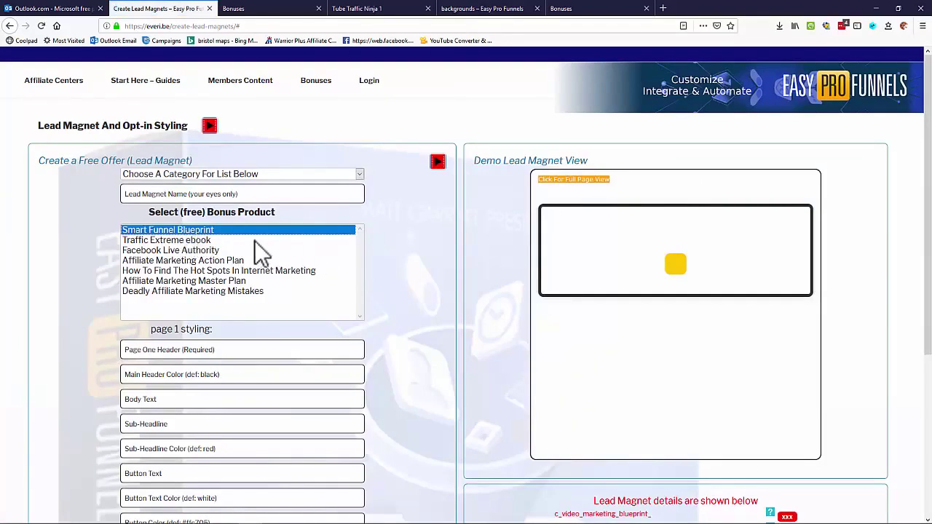
# Paste 'Create Profitable Funnels With Ease' into the Page One Header field.
pyautogui.scroll(-1, 408, 228)
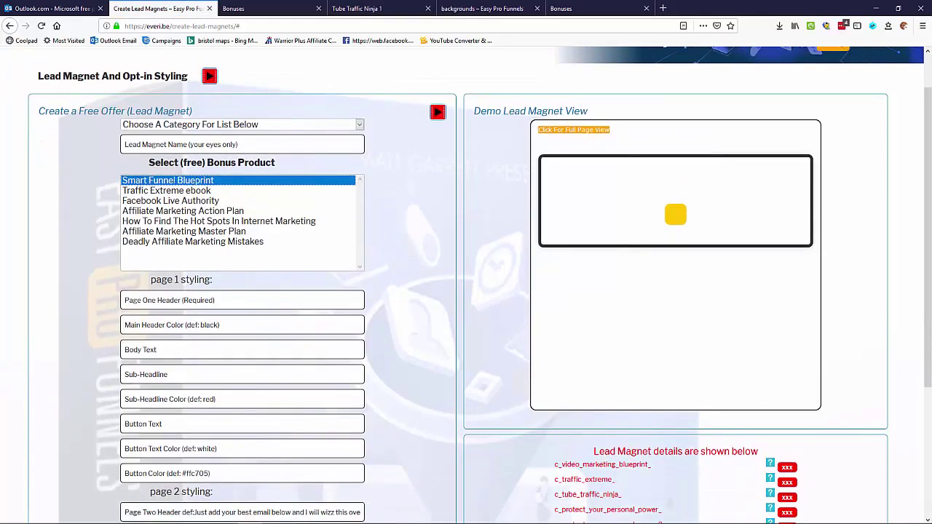
pyautogui.rightClick(249, 301)
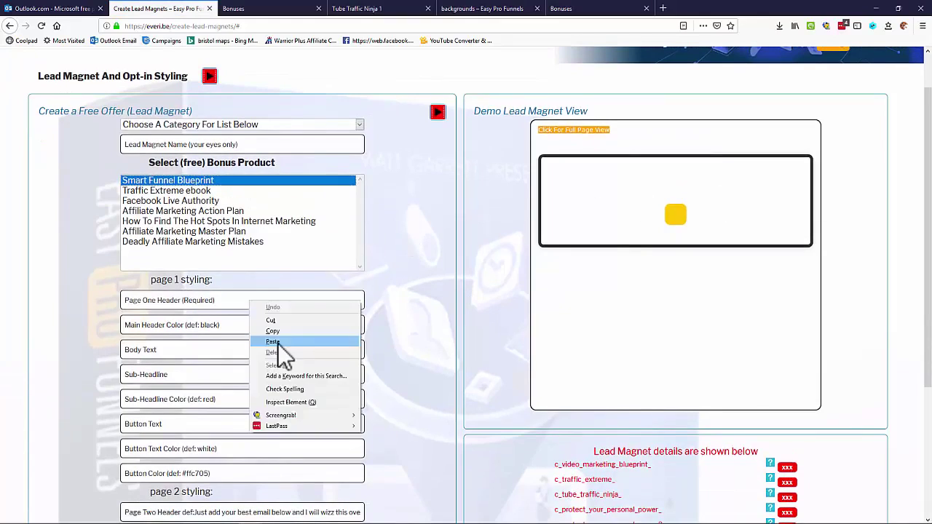
pyautogui.click(273, 342)
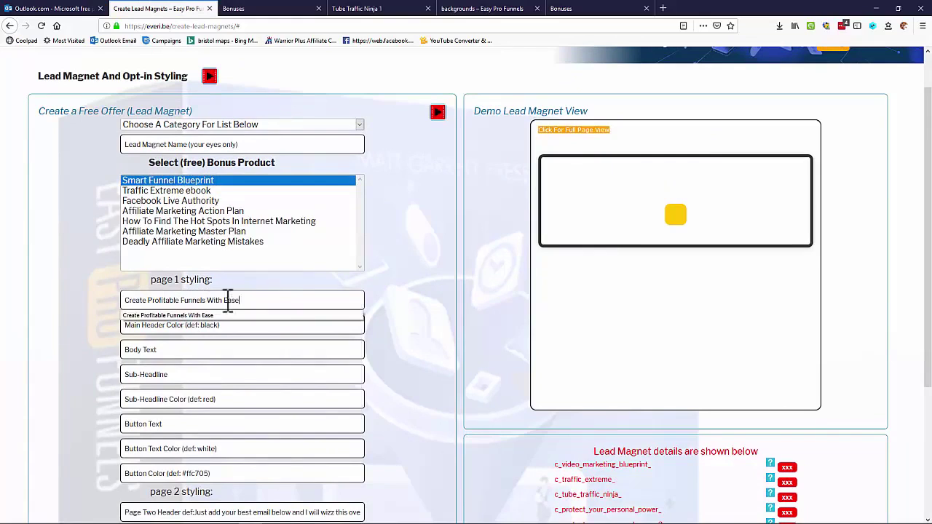
pyautogui.press('Escape')
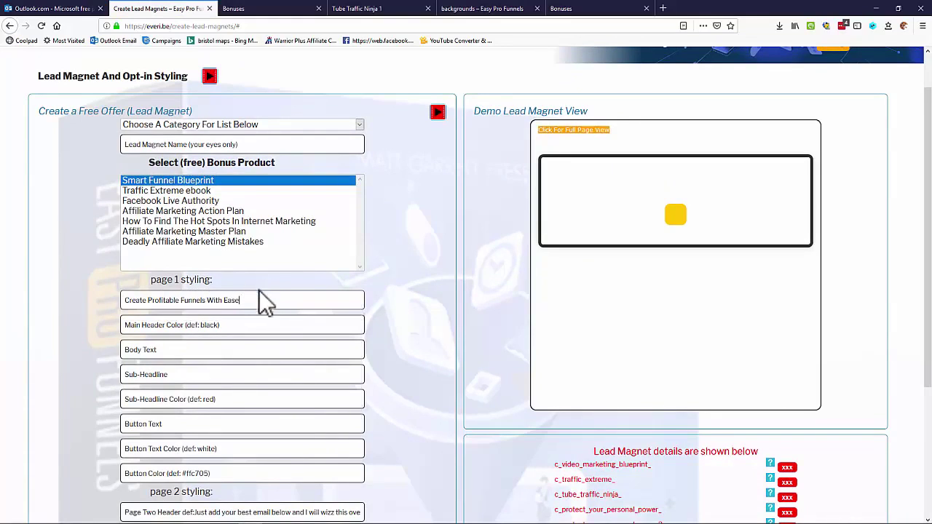
pyautogui.scroll(-3, 263, 312)
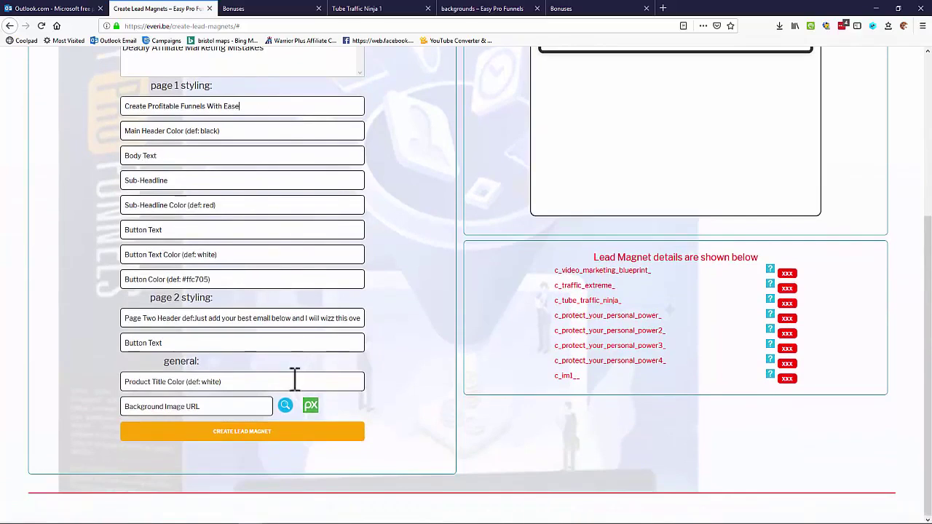
pyautogui.scroll(2, 268, 240)
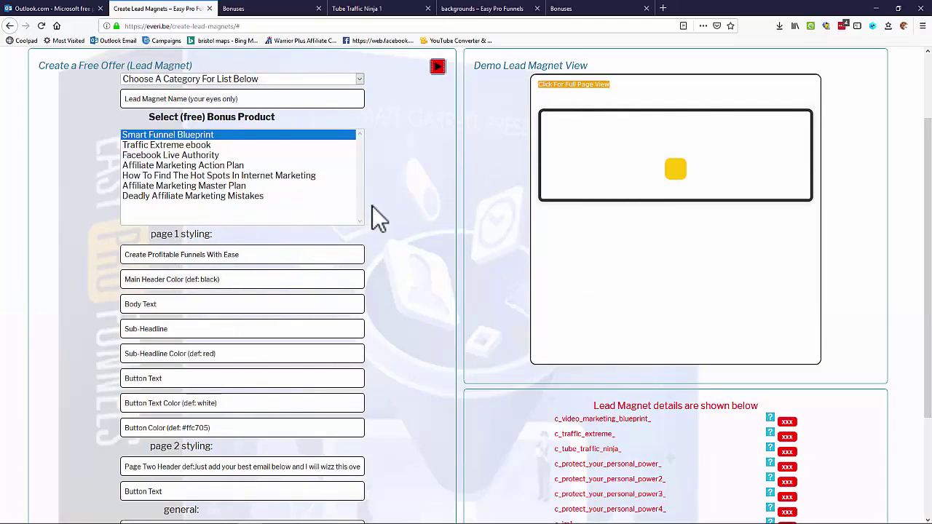
pyautogui.scroll(-1, 376, 211)
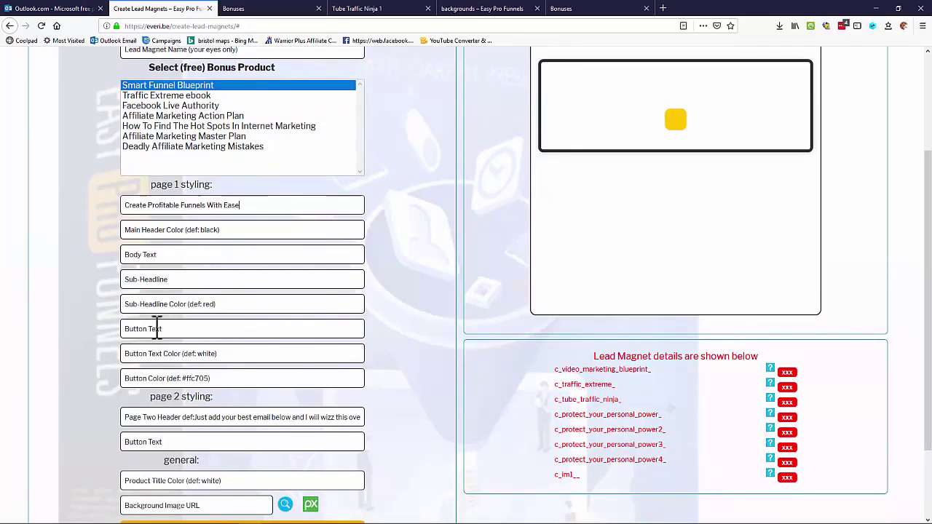
pyautogui.scroll(-3, 239, 350)
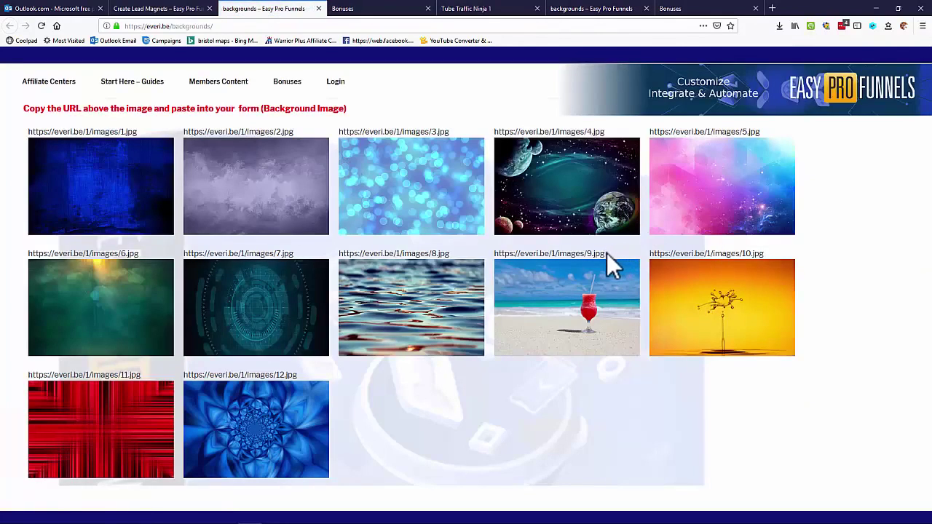
pyautogui.moveTo(606, 252); pyautogui.dragTo(496, 253)
pyautogui.rightClick(510, 254)
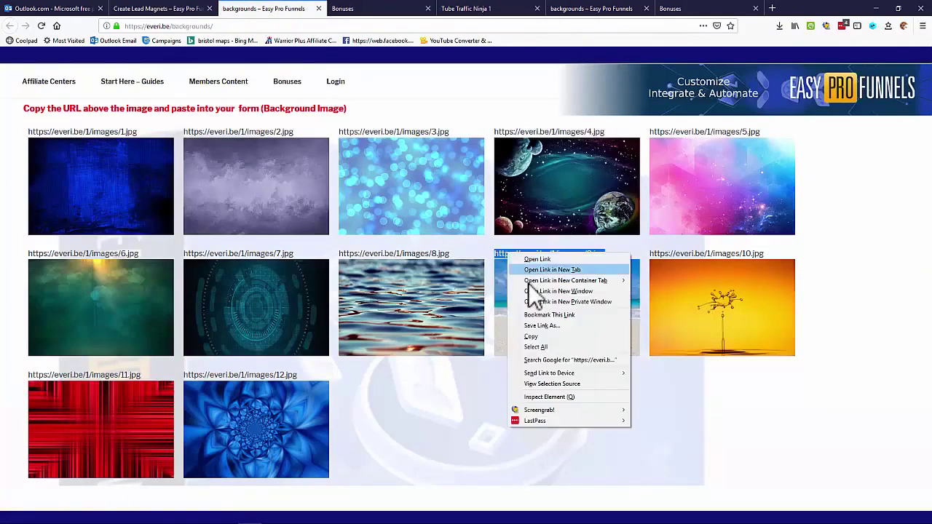
pyautogui.click(534, 339)
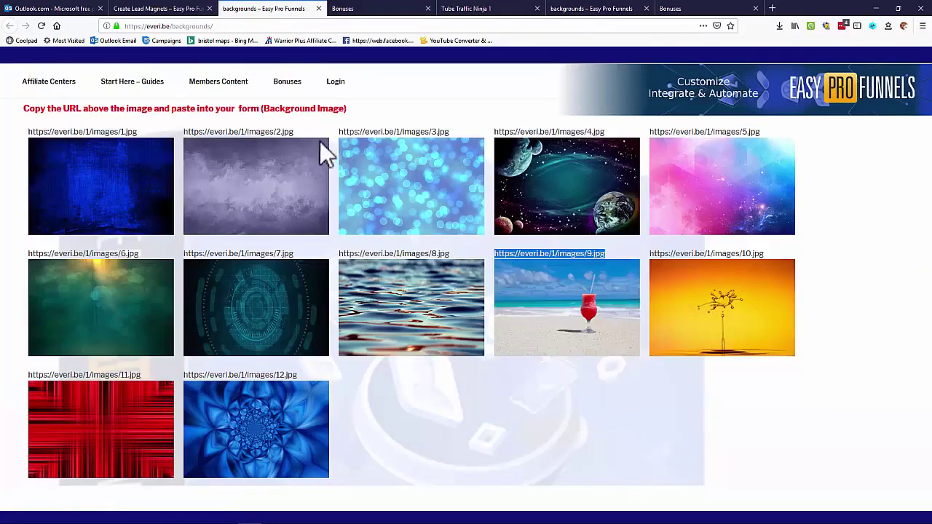
pyautogui.click(187, 11)
pyautogui.click(198, 406)
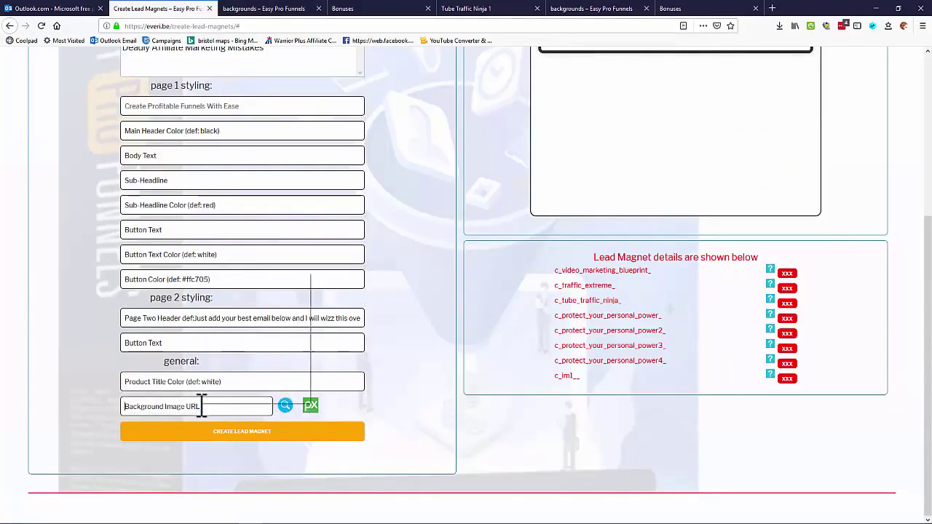
pyautogui.rightClick(205, 402)
pyautogui.click(222, 313)
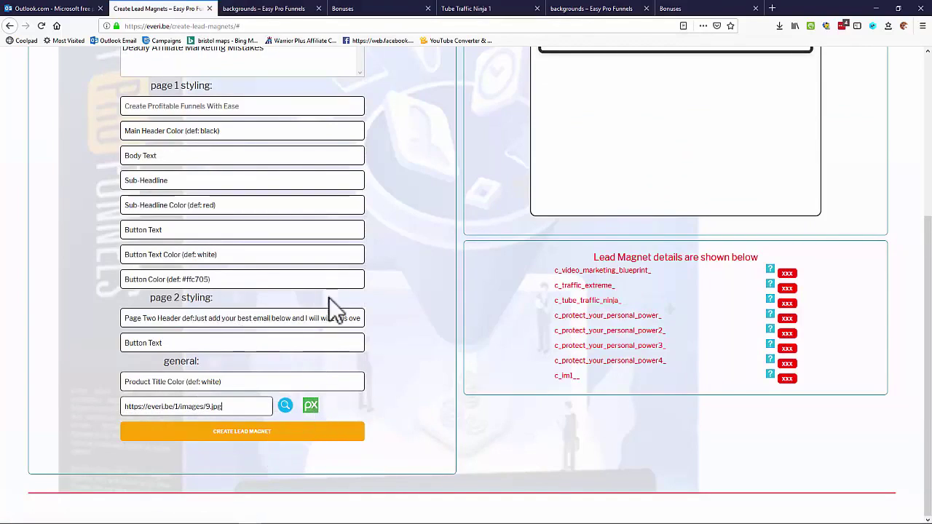
# Create the Smart Funnel Blueprint lead magnet, then review its beach preview and details list.
pyautogui.click(248, 435)
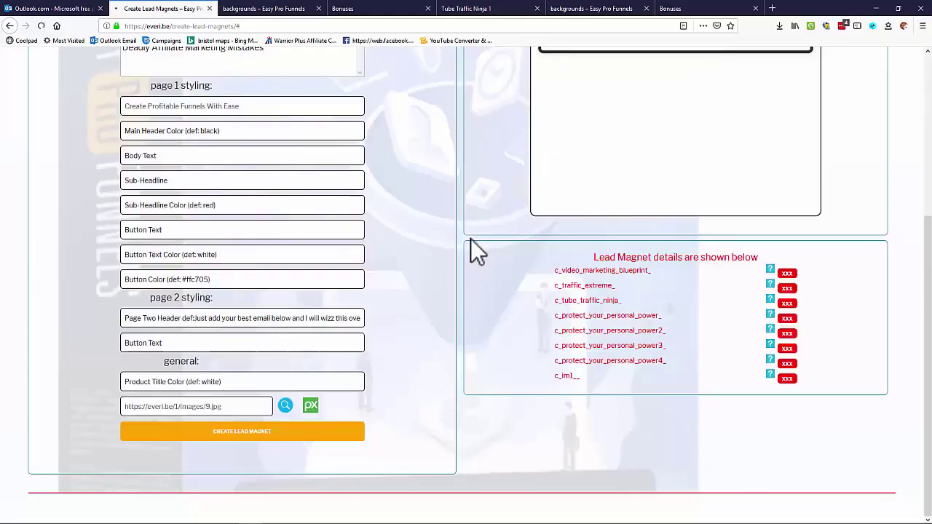
pyautogui.click(470, 239)
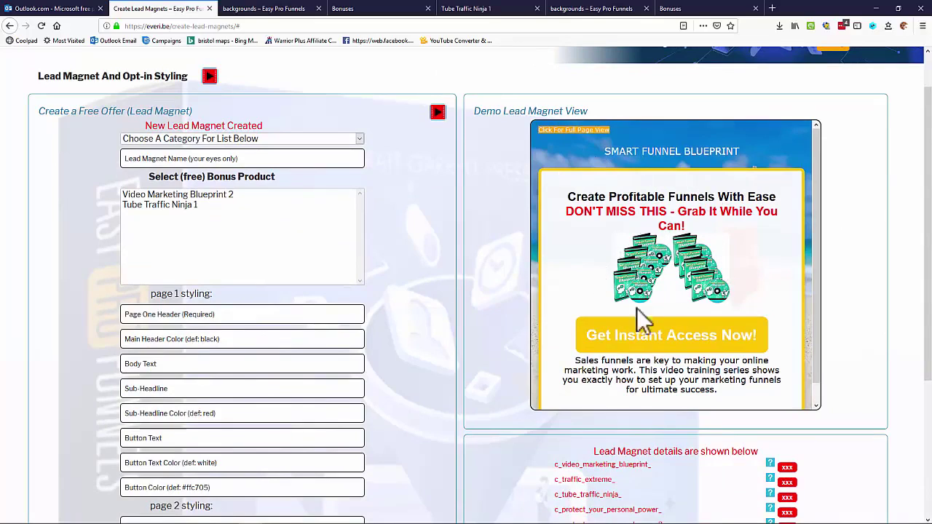
pyautogui.moveTo(568, 194); pyautogui.dragTo(784, 201)
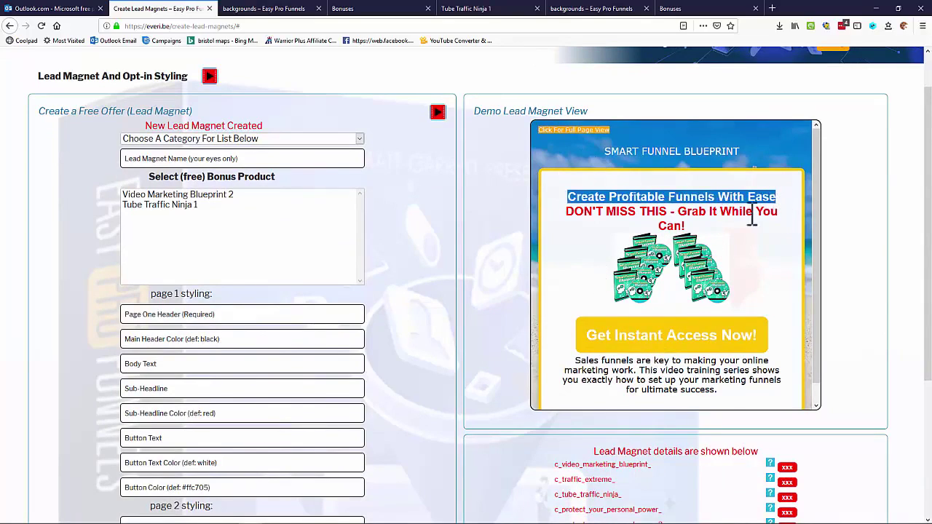
pyautogui.moveTo(566, 213); pyautogui.dragTo(688, 232)
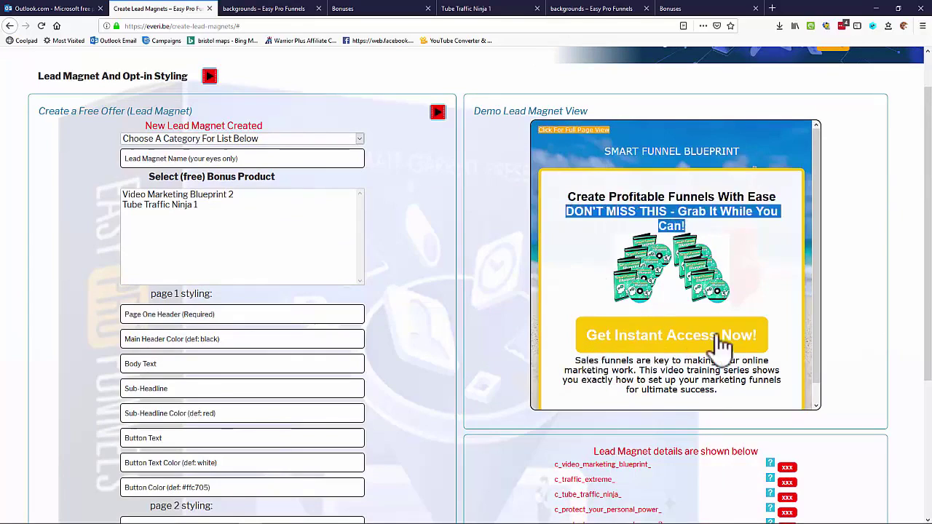
pyautogui.scroll(-1, 753, 337)
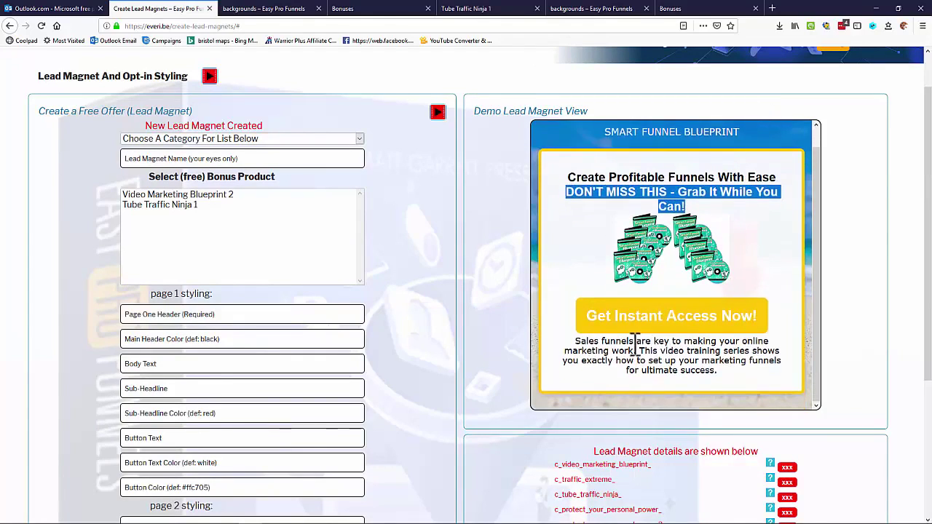
pyautogui.scroll(-1, 736, 309)
pyautogui.scroll(-2, 733, 309)
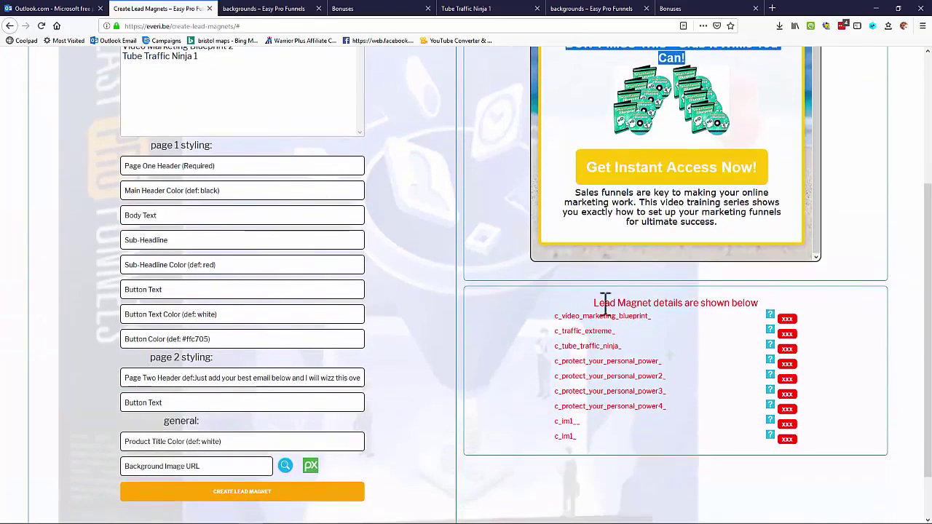
pyautogui.scroll(2, 733, 378)
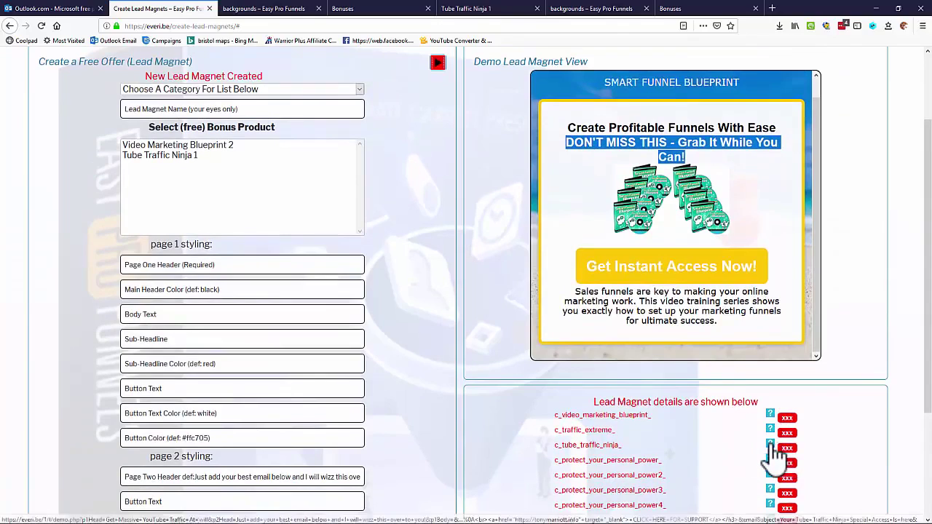
# Preview the c_tube_traffic_ninja_ lead magnet full-page, then return to Create Lead Magnets.
pyautogui.click(770, 445)
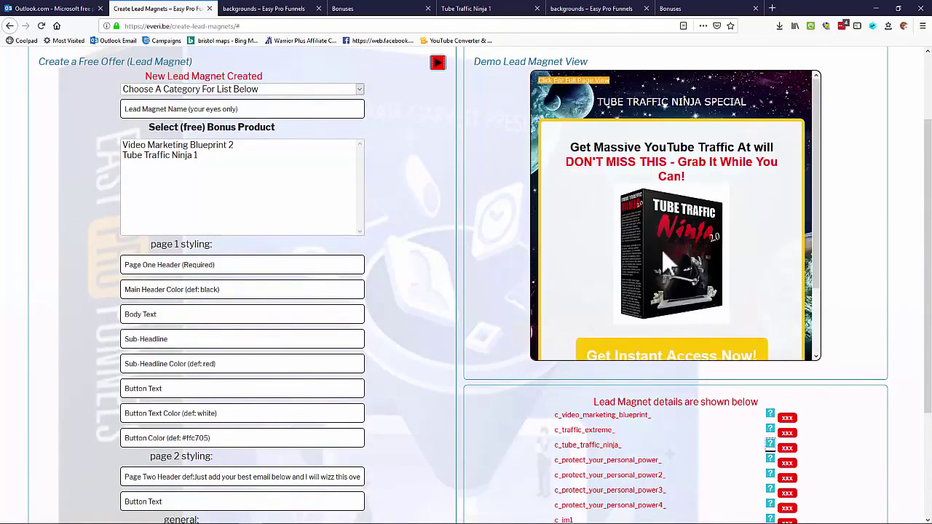
pyautogui.scroll(-2, 684, 223)
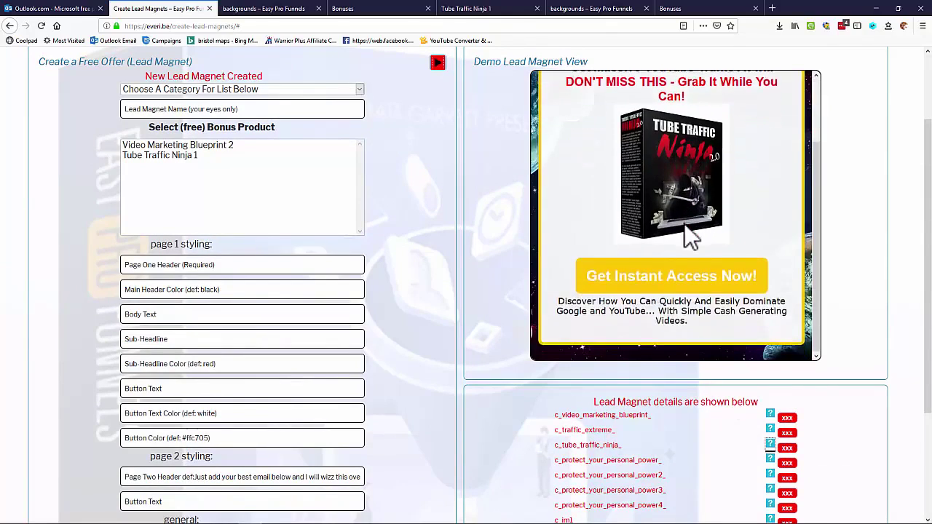
pyautogui.scroll(2, 684, 222)
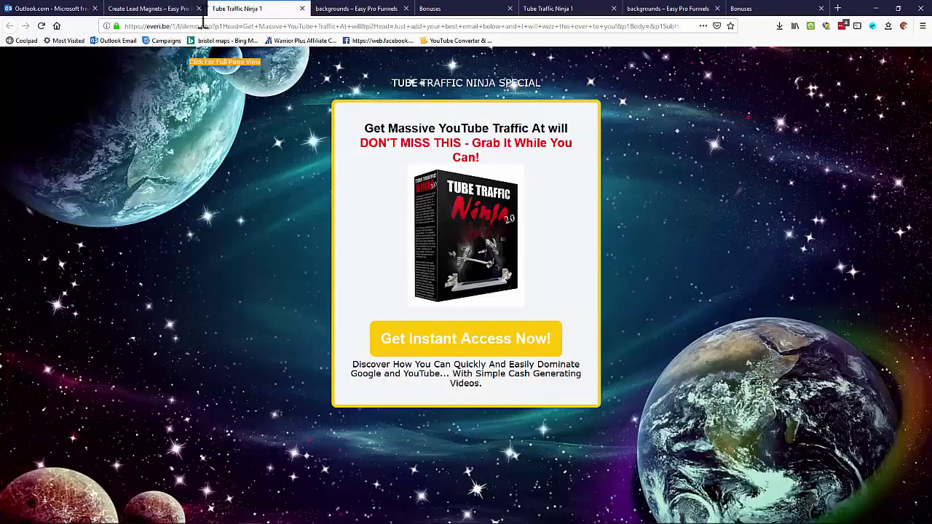
pyautogui.click(159, 9)
pyautogui.scroll(3, 434, 208)
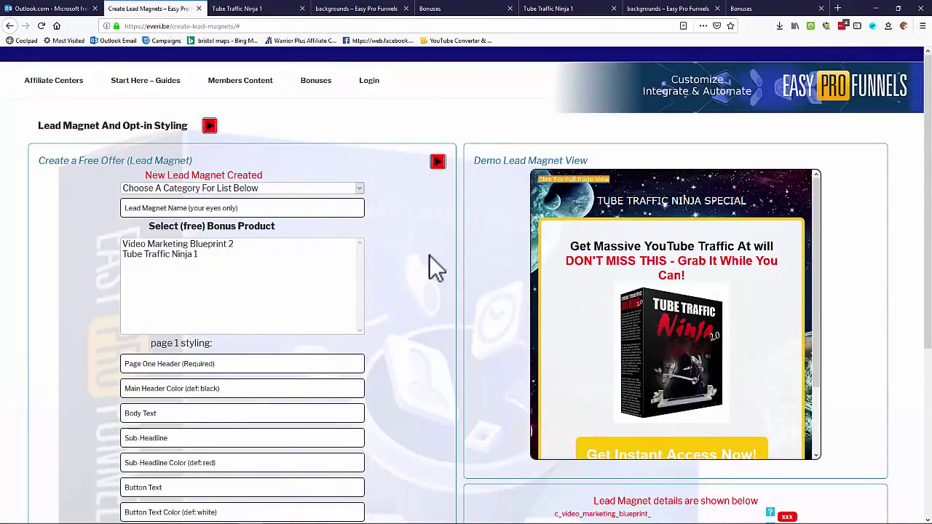
pyautogui.moveTo(56, 86)
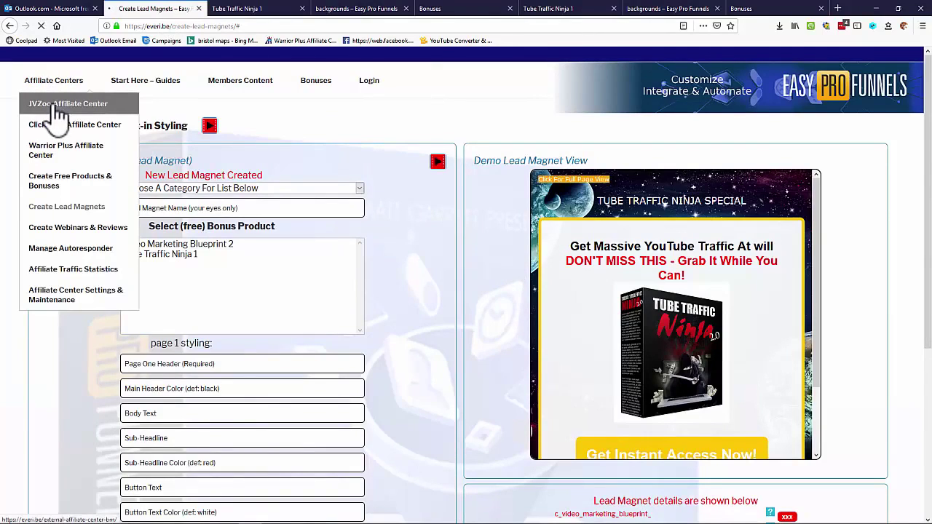
# Go to the JVZoo Affiliate Center and scroll through its product list.
pyautogui.click(55, 107)
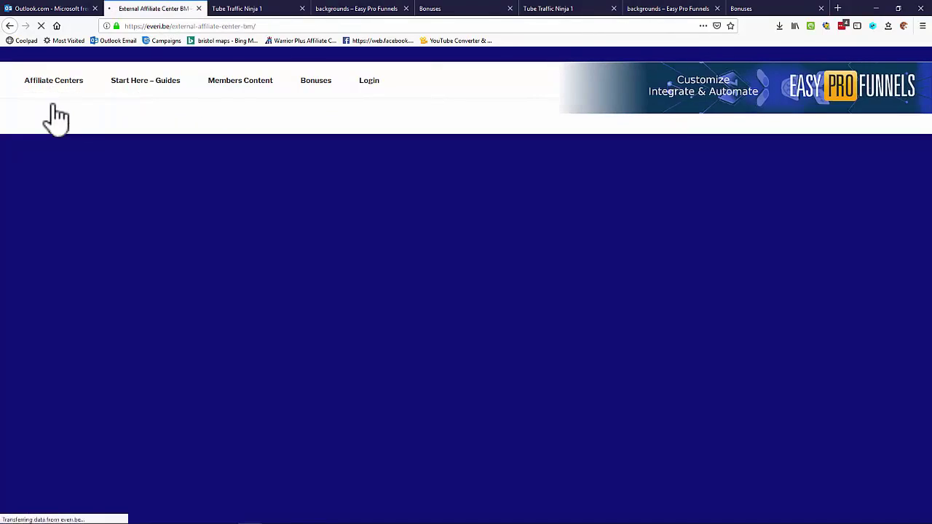
pyautogui.scroll(-2, 362, 201)
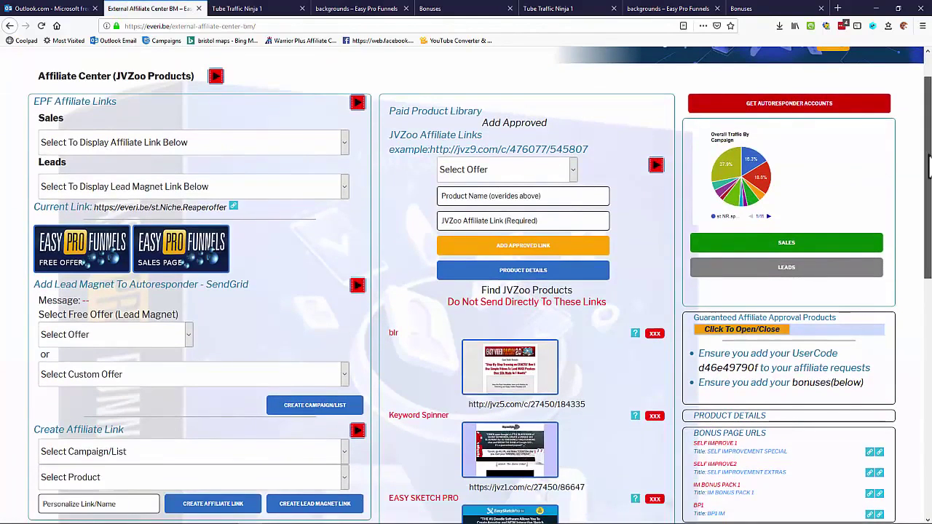
pyautogui.scroll(-1, 929, 172)
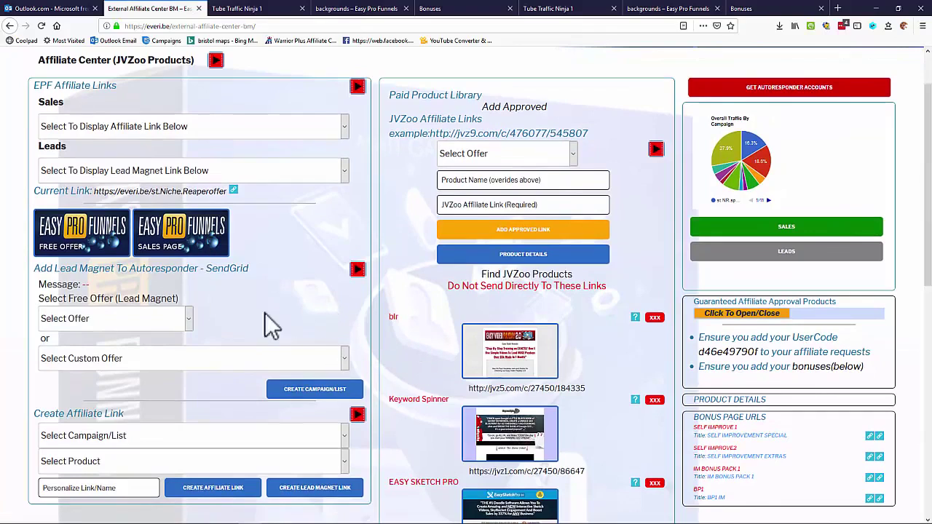
pyautogui.scroll(3, 138, 295)
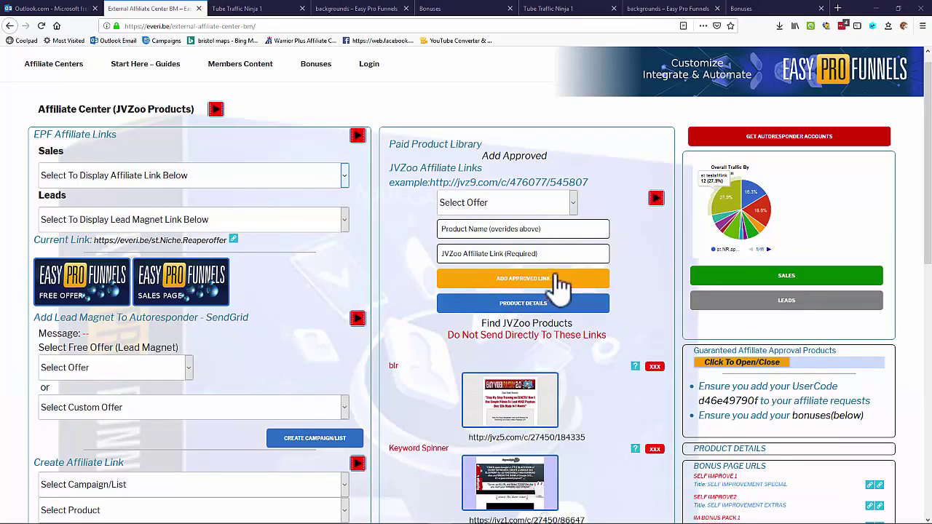
# Pick Next Generation Affiliate from Add Approved and review its Product Details panel.
pyautogui.click(573, 204)
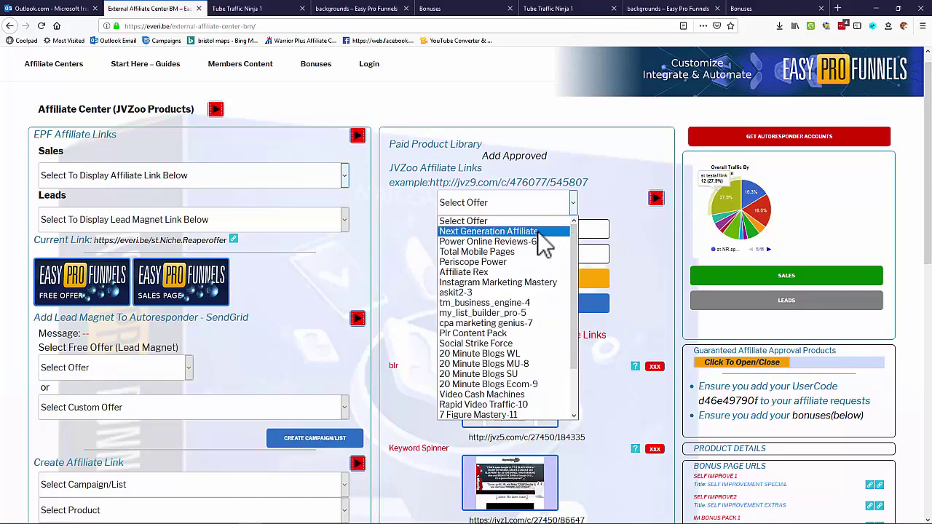
pyautogui.click(479, 232)
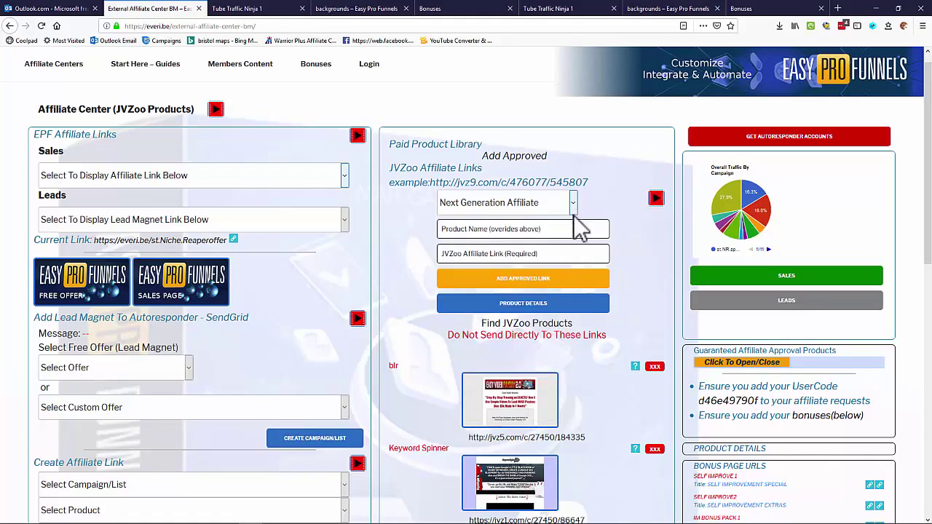
pyautogui.click(523, 304)
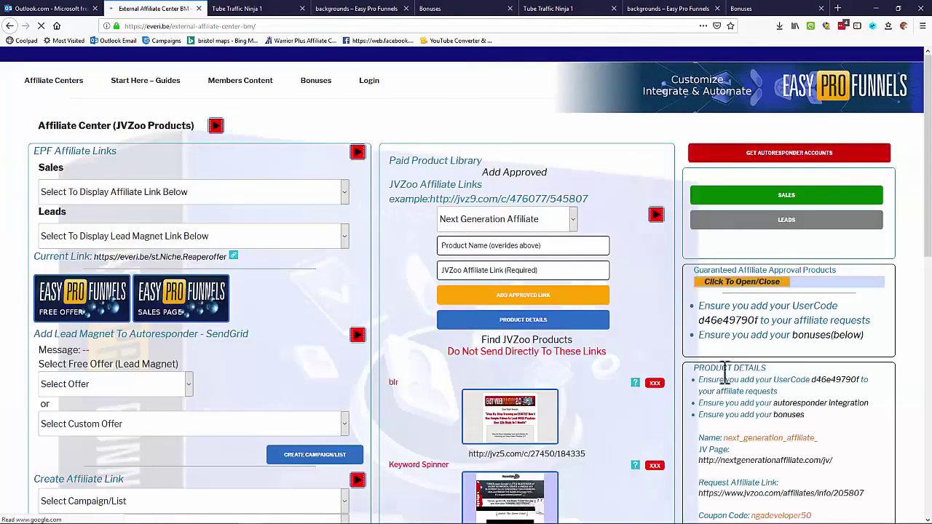
pyautogui.scroll(-2, 768, 405)
pyautogui.scroll(-1, 768, 405)
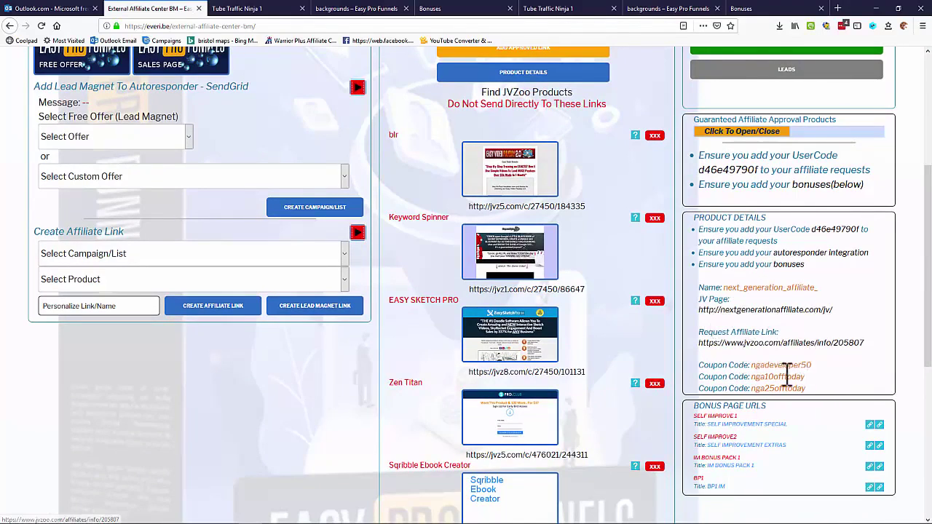
pyautogui.scroll(1, 791, 367)
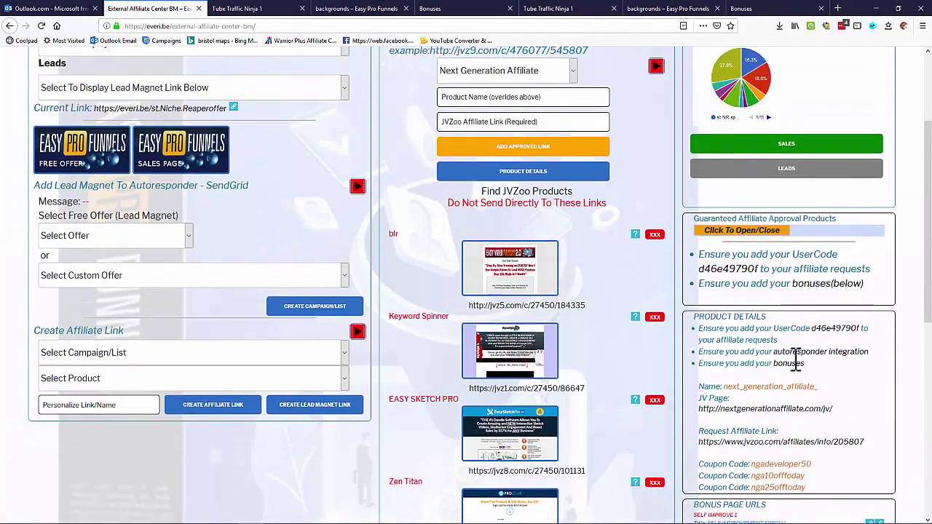
pyautogui.scroll(-3, 560, 302)
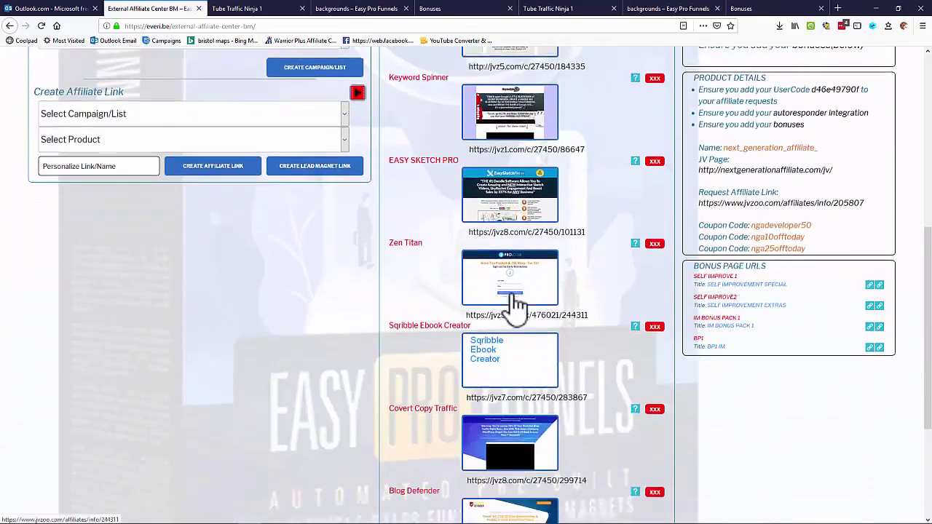
pyautogui.scroll(4, 518, 306)
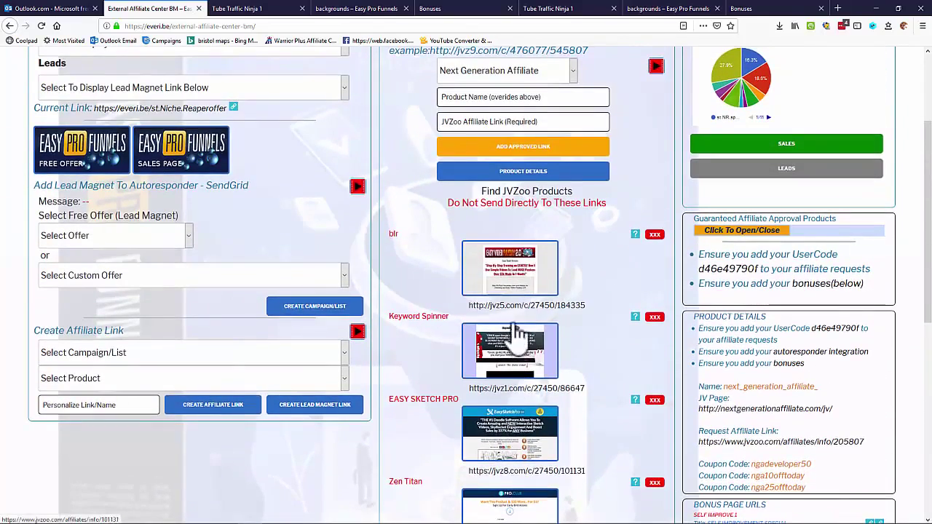
pyautogui.scroll(1, 518, 320)
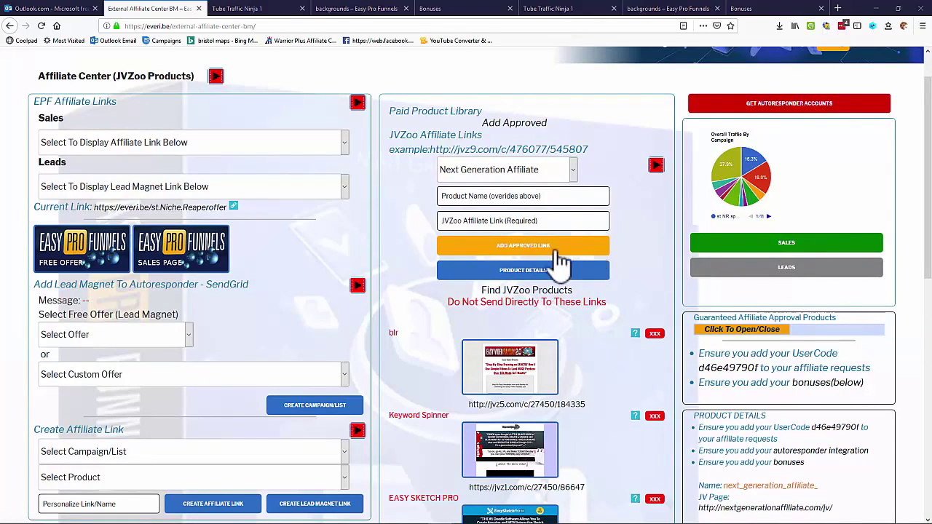
# Select c_lm1_ as the custom offer in the SendGrid lead magnet section.
pyautogui.scroll(-1, 553, 260)
pyautogui.scroll(-1, 553, 261)
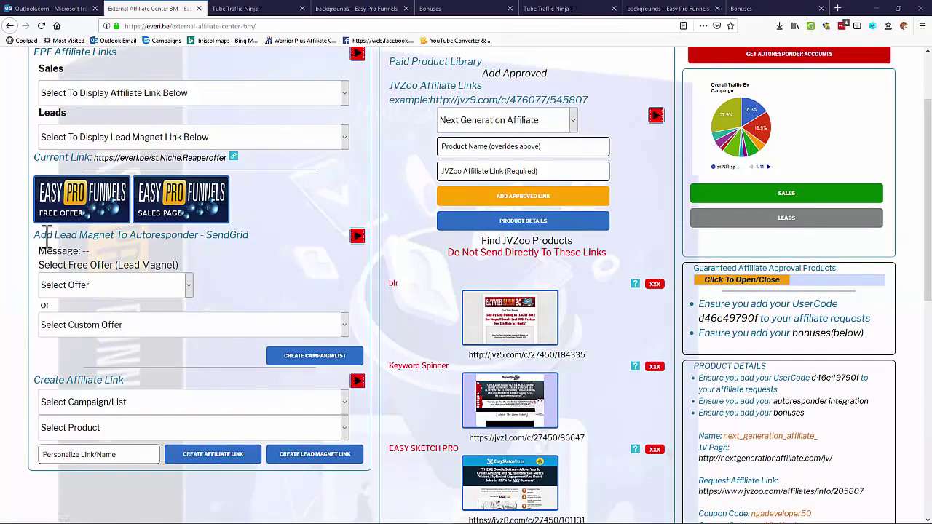
pyautogui.moveTo(46, 235); pyautogui.dragTo(250, 235)
pyautogui.click(252, 232)
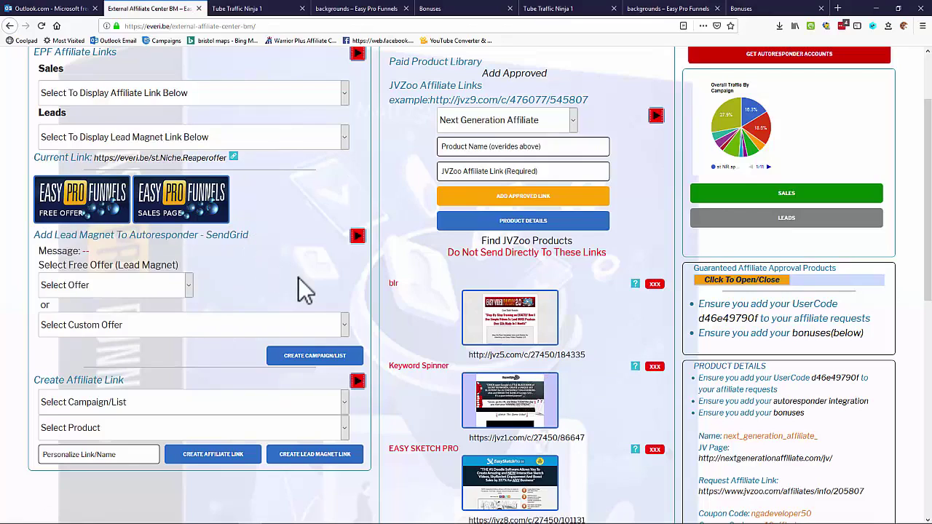
pyautogui.scroll(1, 302, 266)
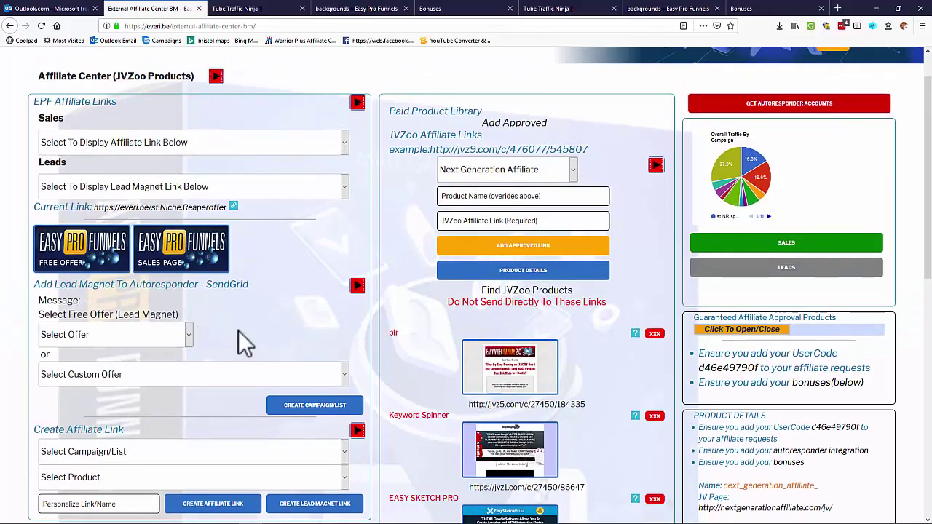
pyautogui.click(349, 380)
pyautogui.click(87, 493)
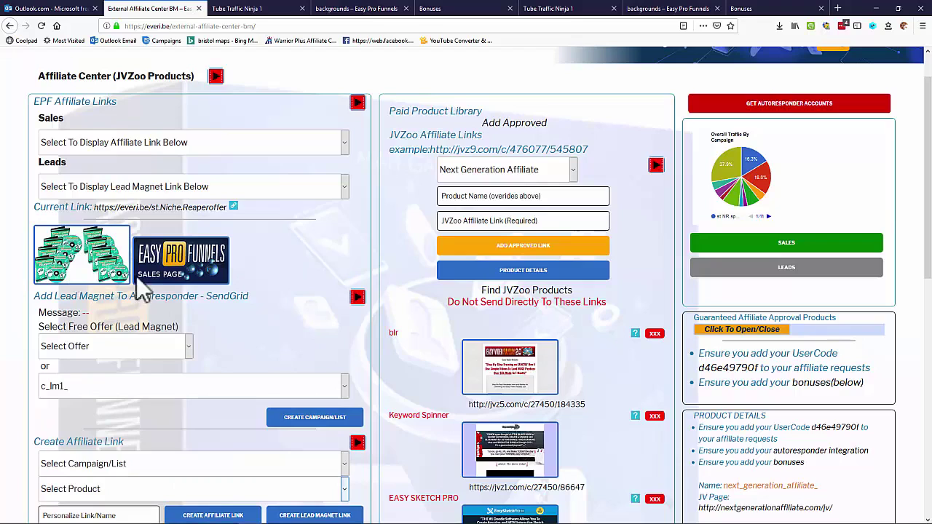
# Create and confirm the new SendGrid list and welcome campaign for c_lm1_.
pyautogui.scroll(-1, 256, 268)
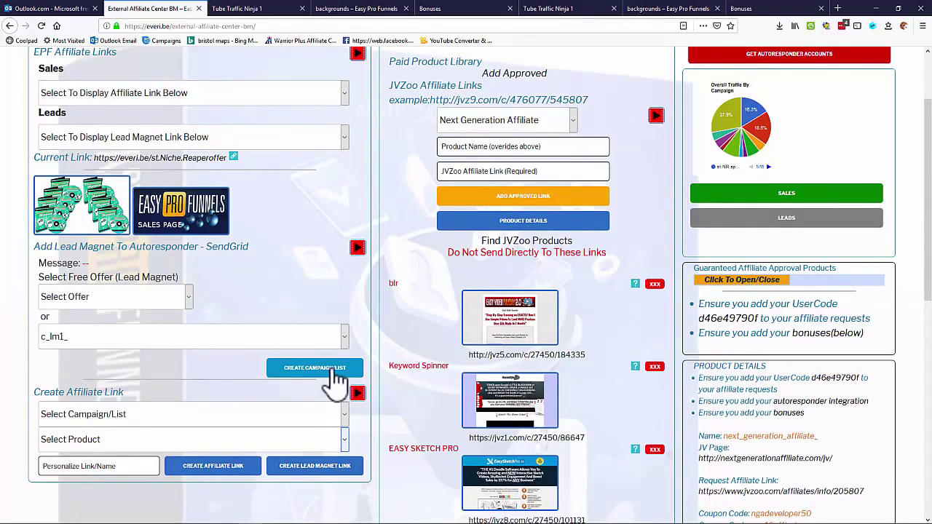
pyautogui.click(336, 379)
pyautogui.click(499, 237)
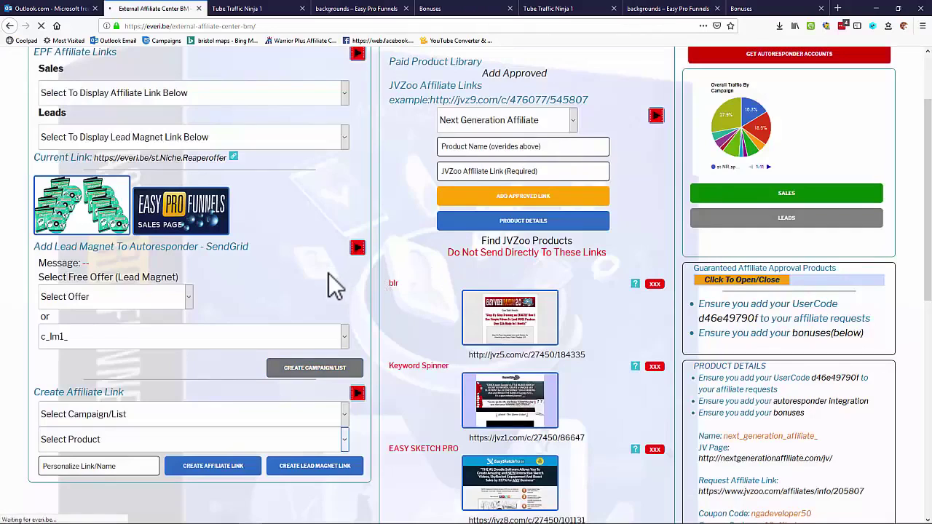
pyautogui.scroll(-2, 331, 284)
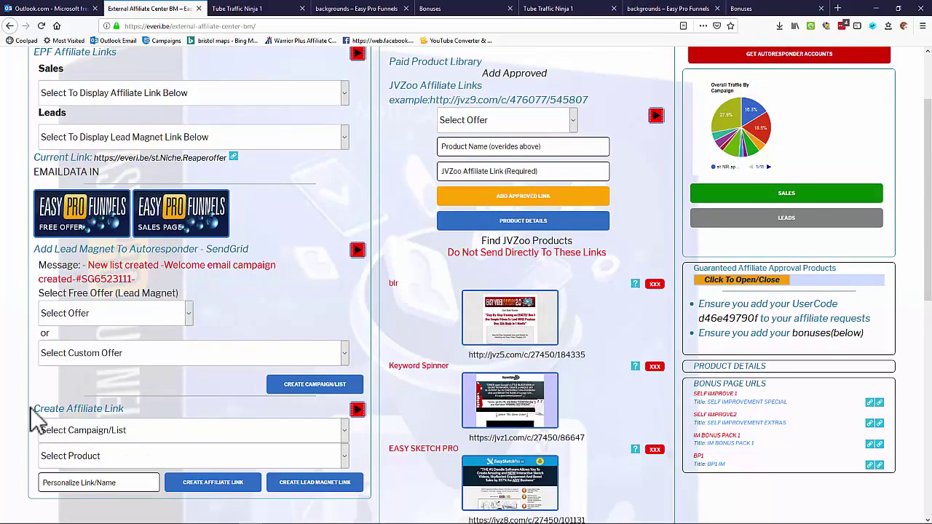
# Choose the jc_lm1_485 list and the Next Generation Affiliate V2 product for the affiliate link.
pyautogui.moveTo(31, 408); pyautogui.dragTo(120, 409)
pyautogui.click(127, 406)
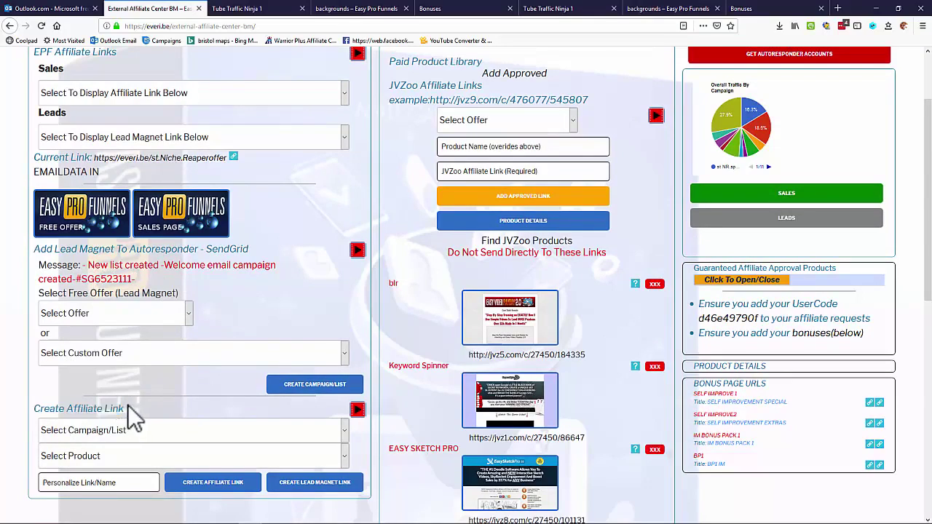
pyautogui.click(345, 433)
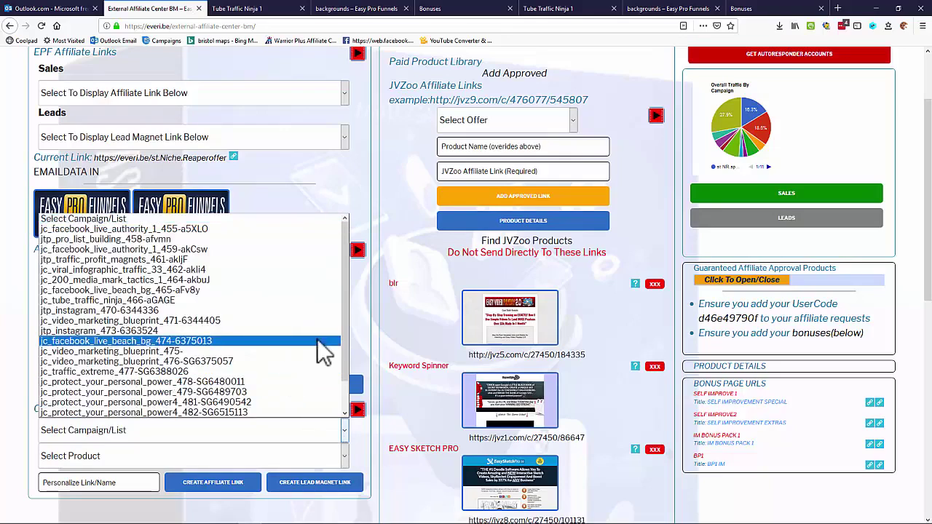
pyautogui.scroll(-1, 344, 354)
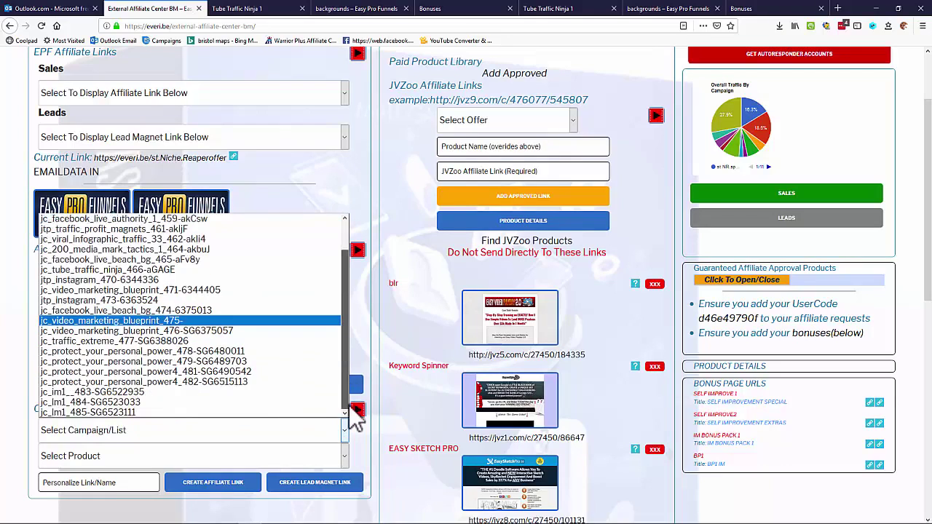
pyautogui.click(116, 413)
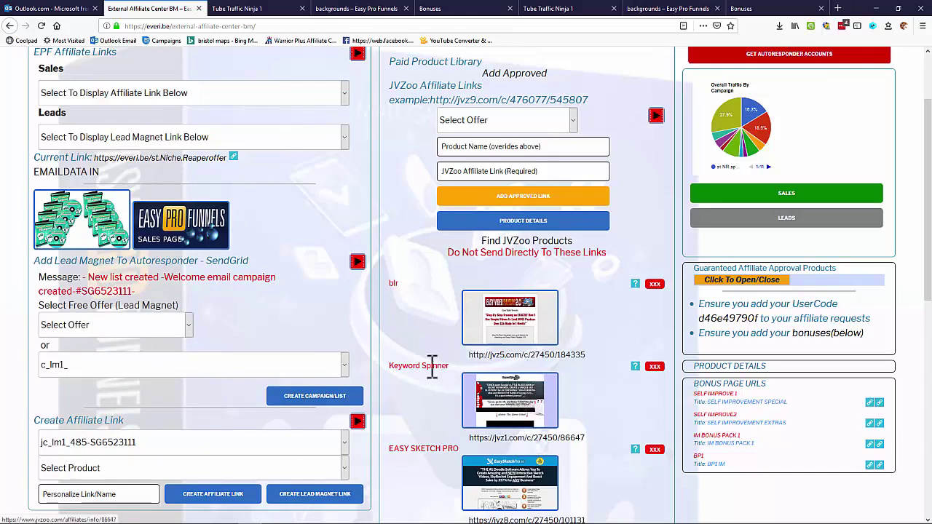
pyautogui.click(345, 466)
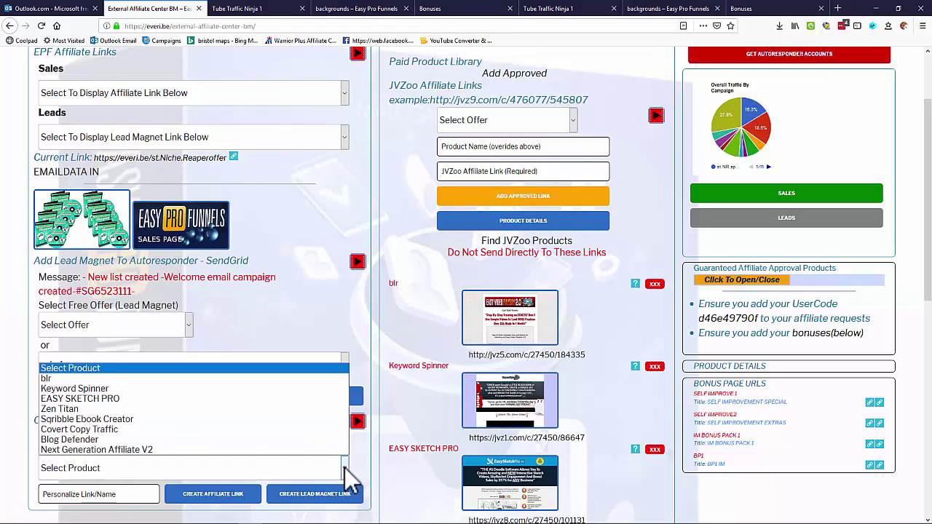
pyautogui.click(133, 449)
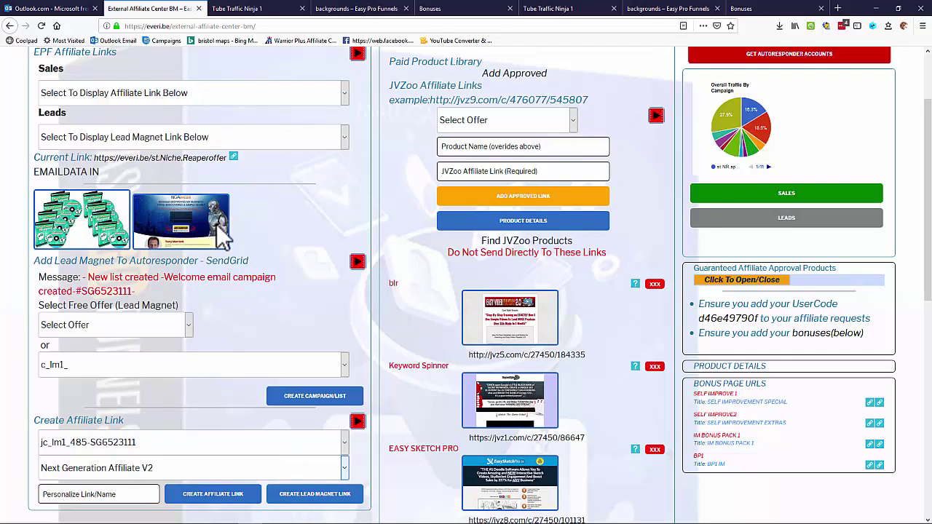
# Name the link NGA-test22, then create and confirm the affiliate link.
pyautogui.scroll(-1, 291, 266)
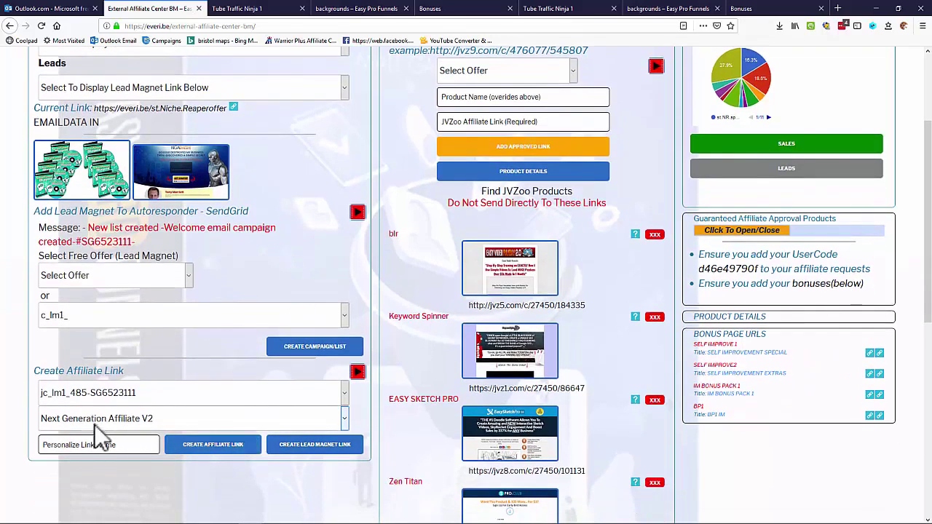
pyautogui.click(69, 450)
pyautogui.write('N')
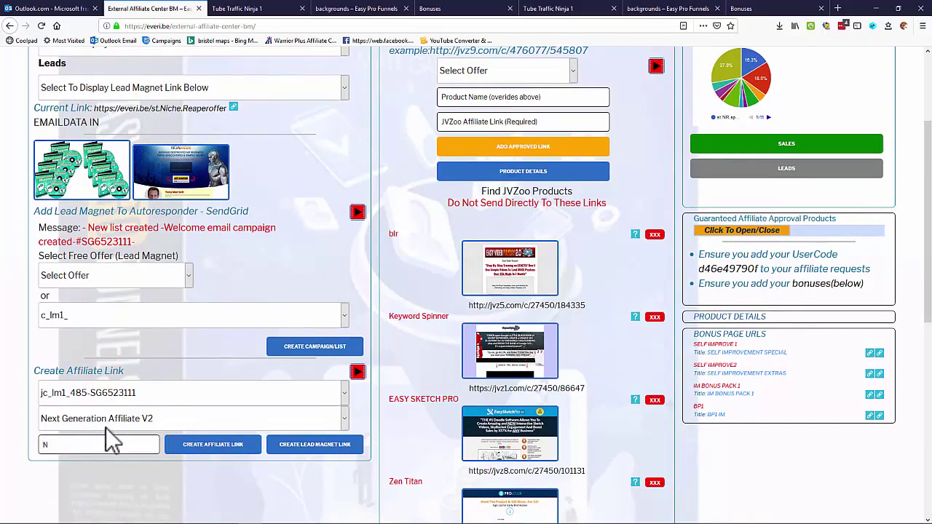
pyautogui.write('GA-test22-aff')
pyautogui.click(212, 446)
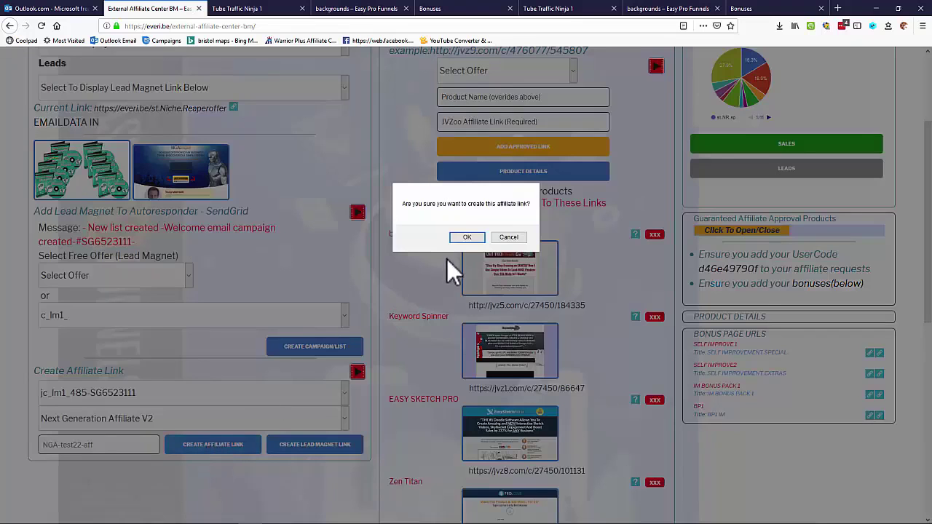
pyautogui.click(466, 238)
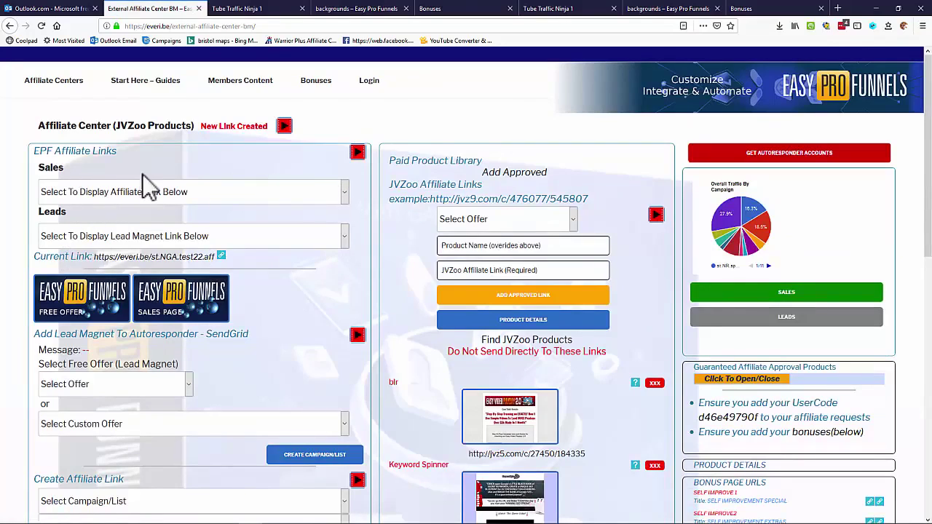
pyautogui.click(344, 191)
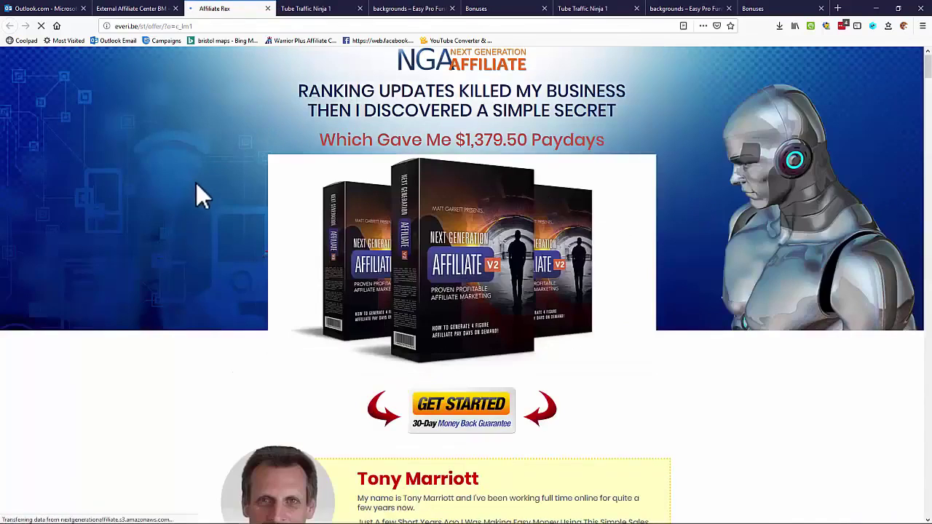
pyautogui.scroll(-3, 196, 183)
pyautogui.scroll(3, 198, 188)
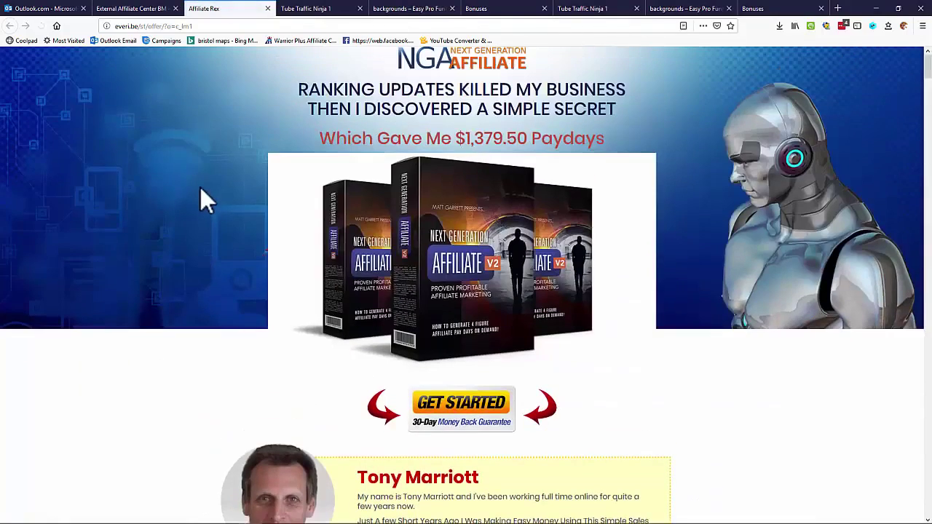